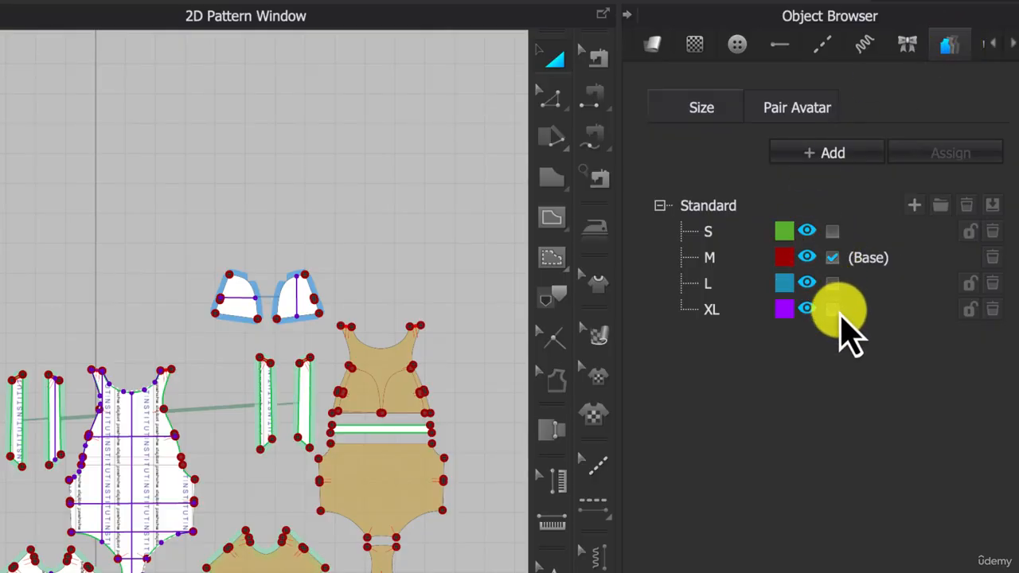
# - Examine the swimsuit's points of measure table with the lengths for each size
pyautogui.click(1010, 44)
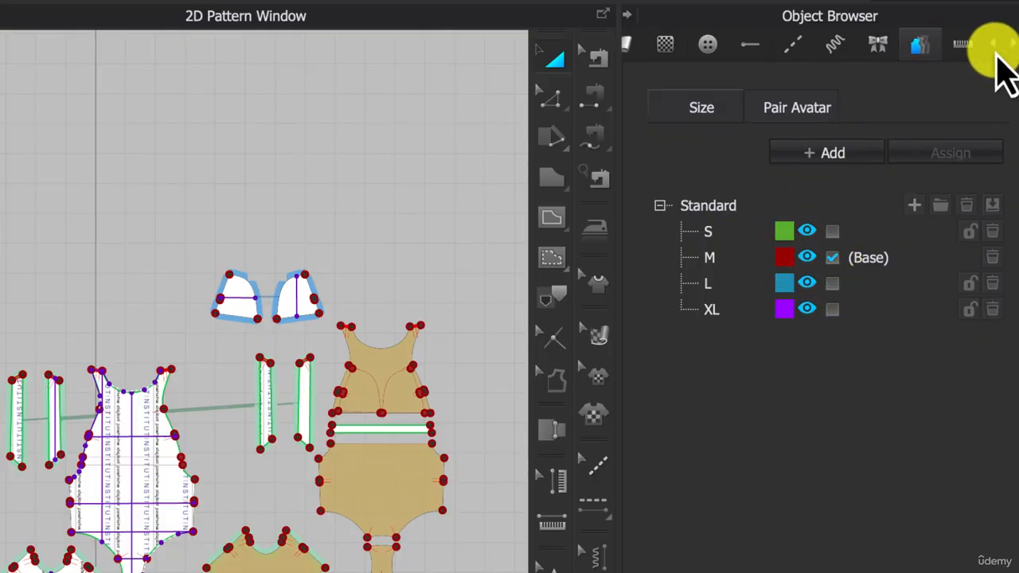
pyautogui.click(976, 46)
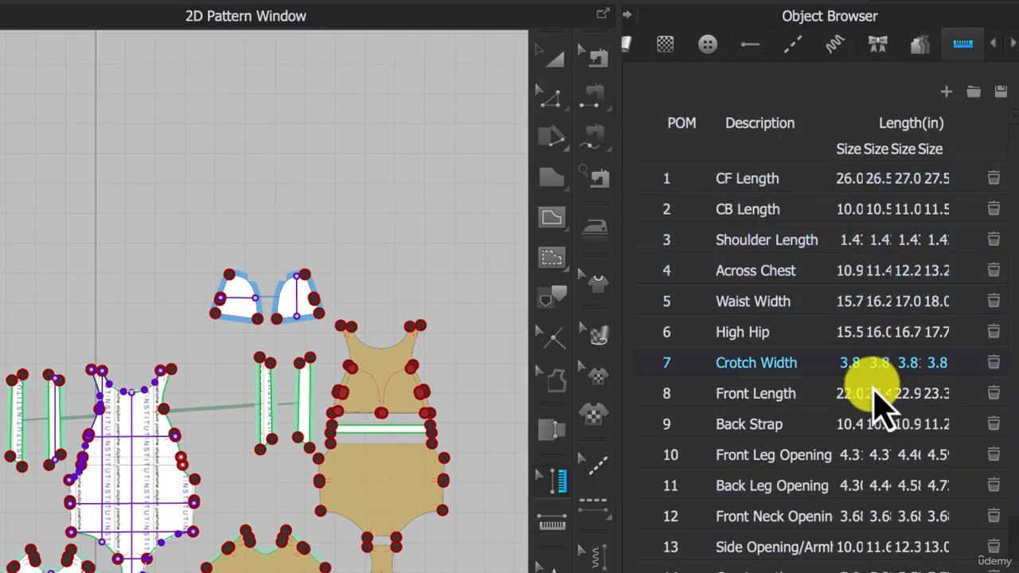
pyautogui.scroll(-1, 852, 502)
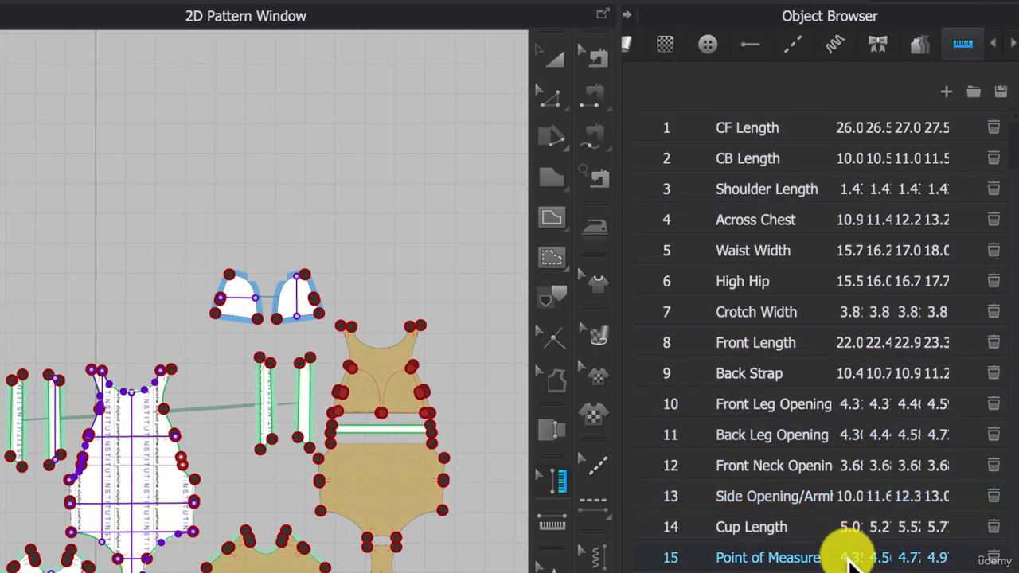
pyautogui.scroll(1, 981, 267)
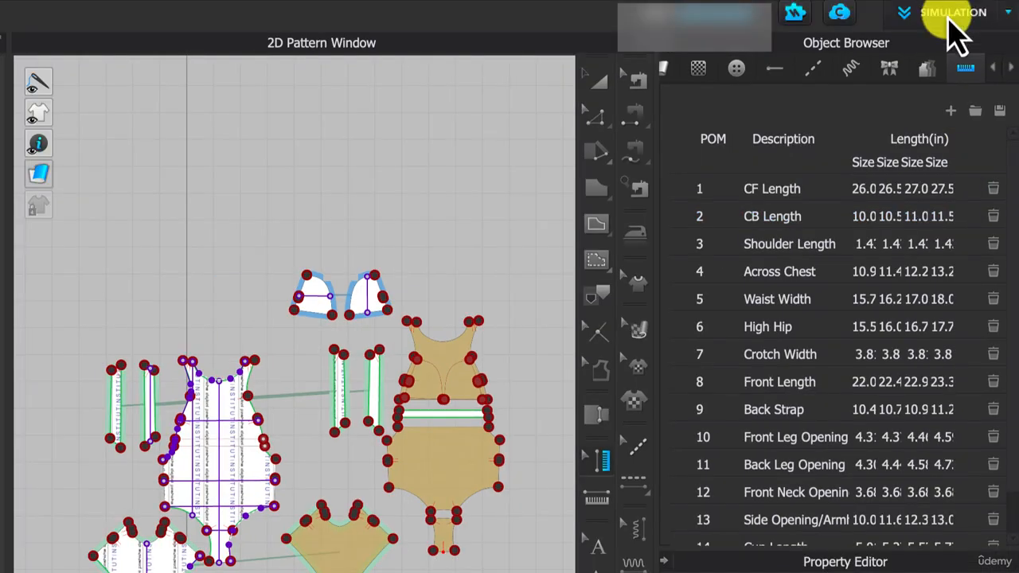
# - Switch to Print Layout mode and examine the fabric layouts for Simulated Spandex, nylon_tricot_mesh, Bra Cups and Elastic
pyautogui.click(948, 15)
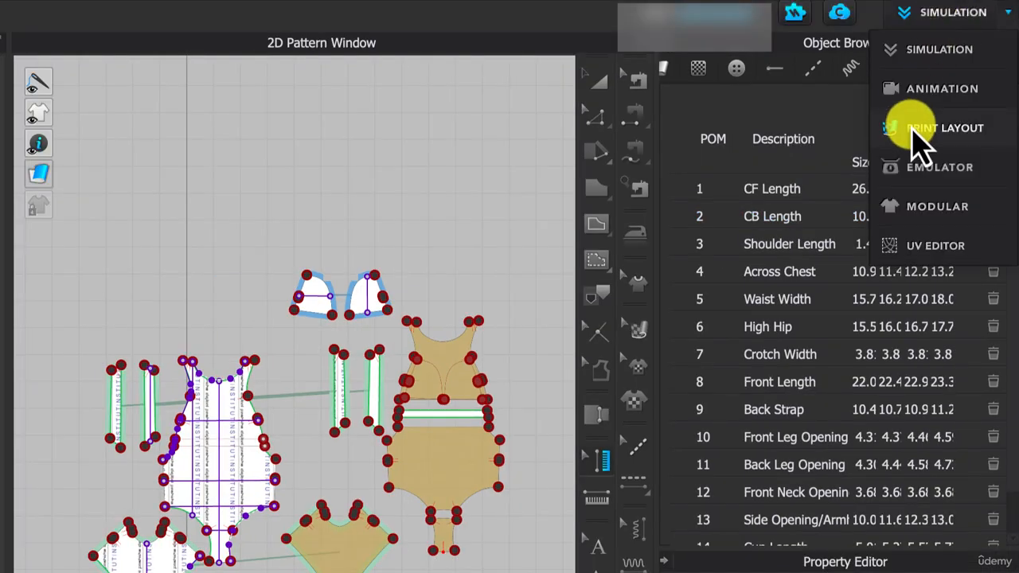
pyautogui.click(948, 129)
pyautogui.scroll(-4, 328, 363)
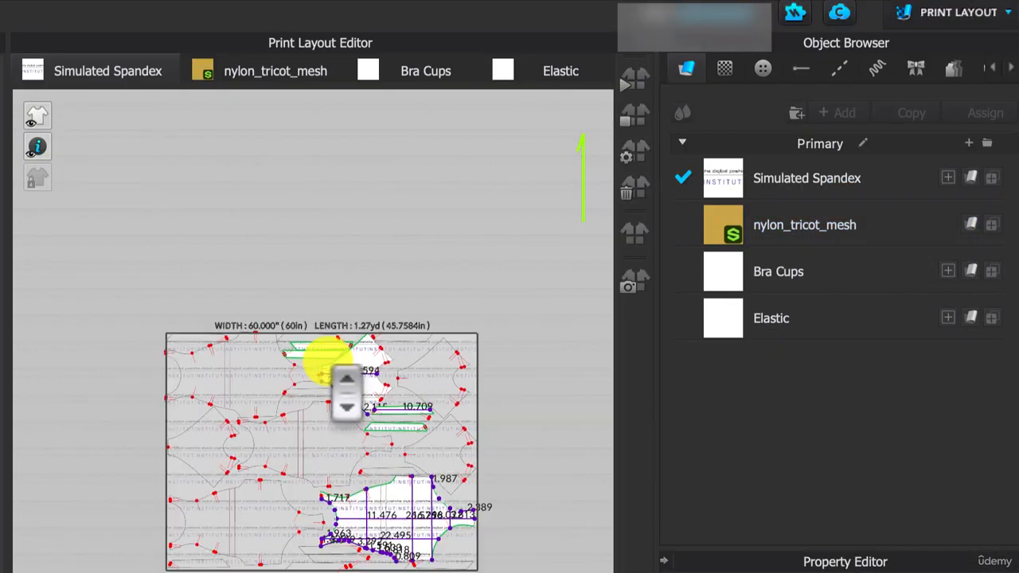
pyautogui.scroll(3, 328, 363)
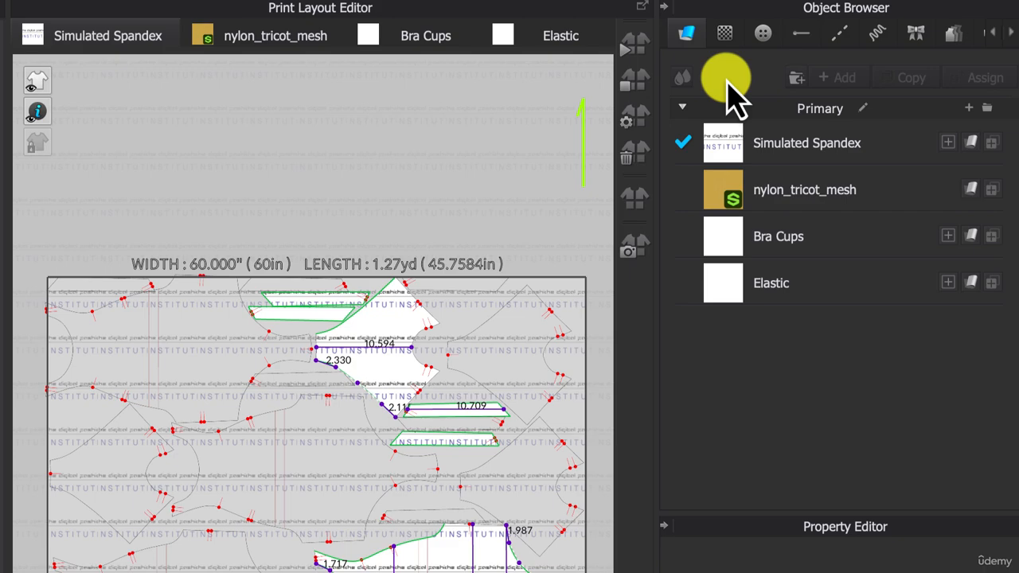
pyautogui.click(264, 46)
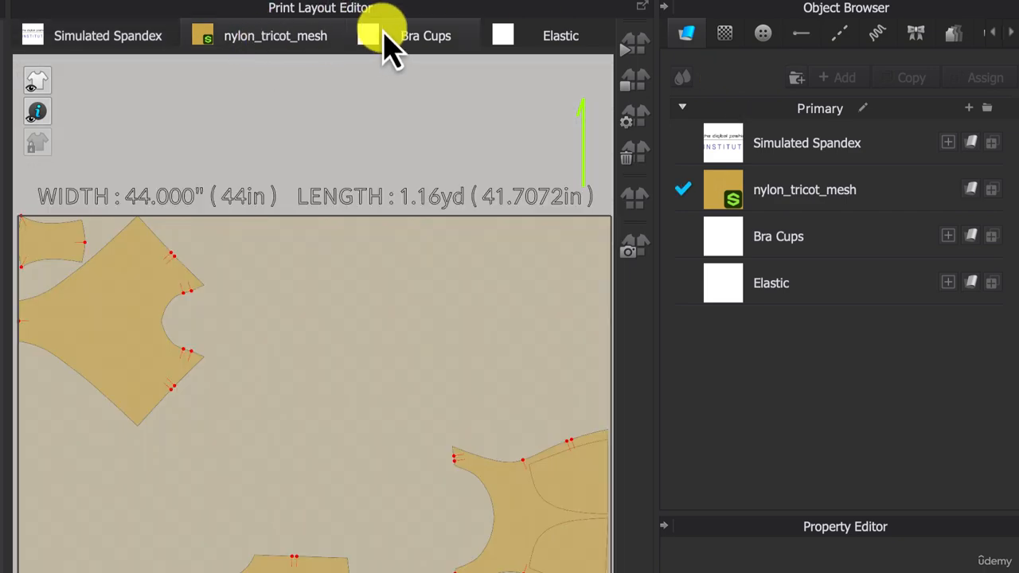
pyautogui.click(432, 45)
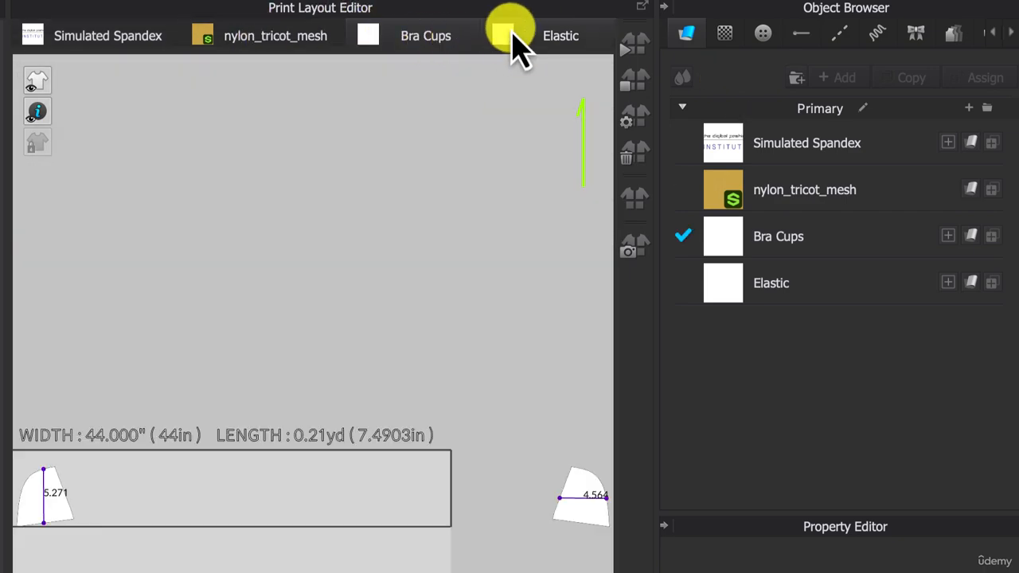
pyautogui.click(516, 42)
pyautogui.scroll(5, 328, 378)
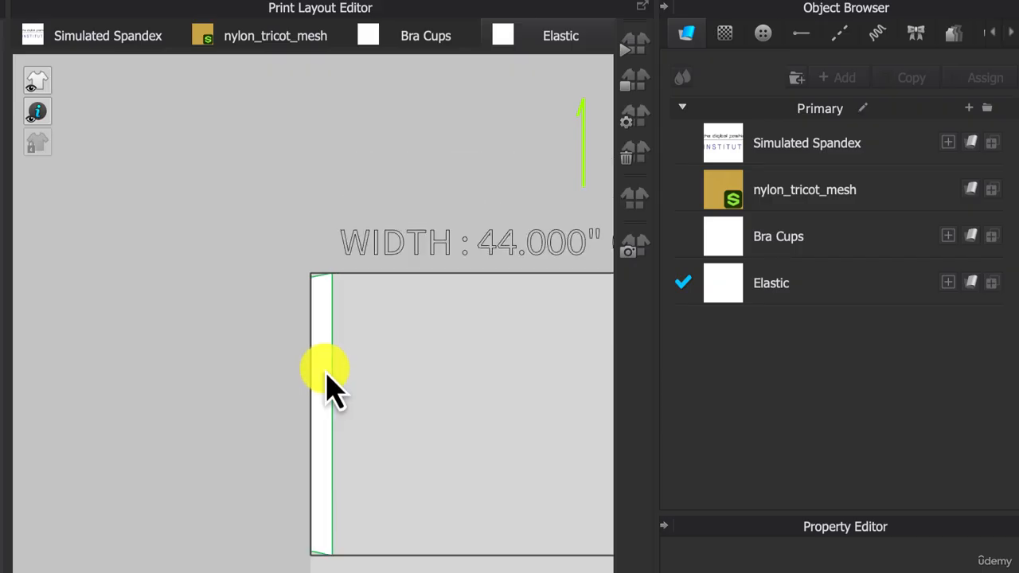
pyautogui.scroll(-2, 327, 375)
pyautogui.scroll(5, 326, 370)
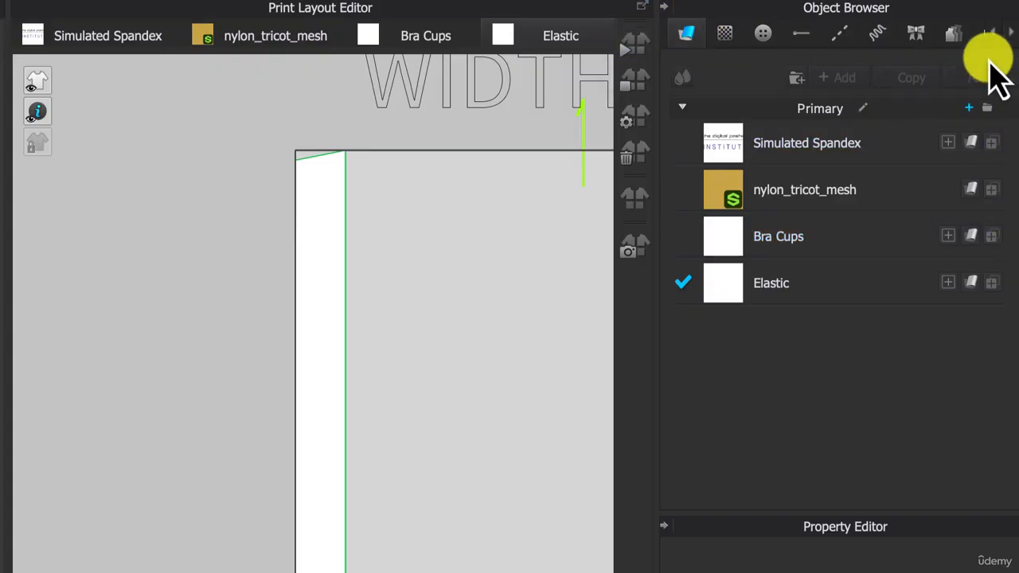
# - Return to Simulation mode and open the BOM editor
pyautogui.click(945, 8)
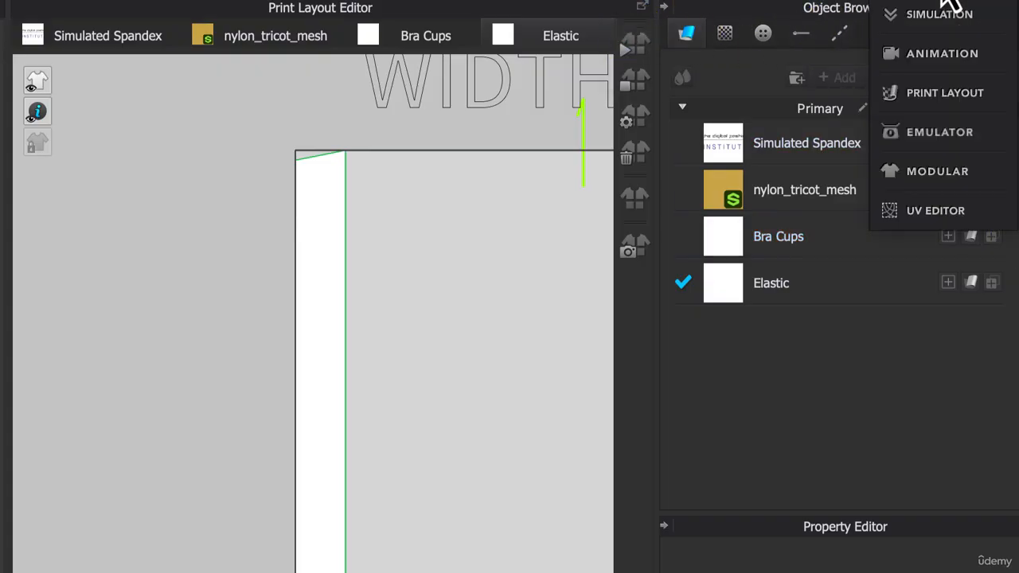
pyautogui.click(944, 21)
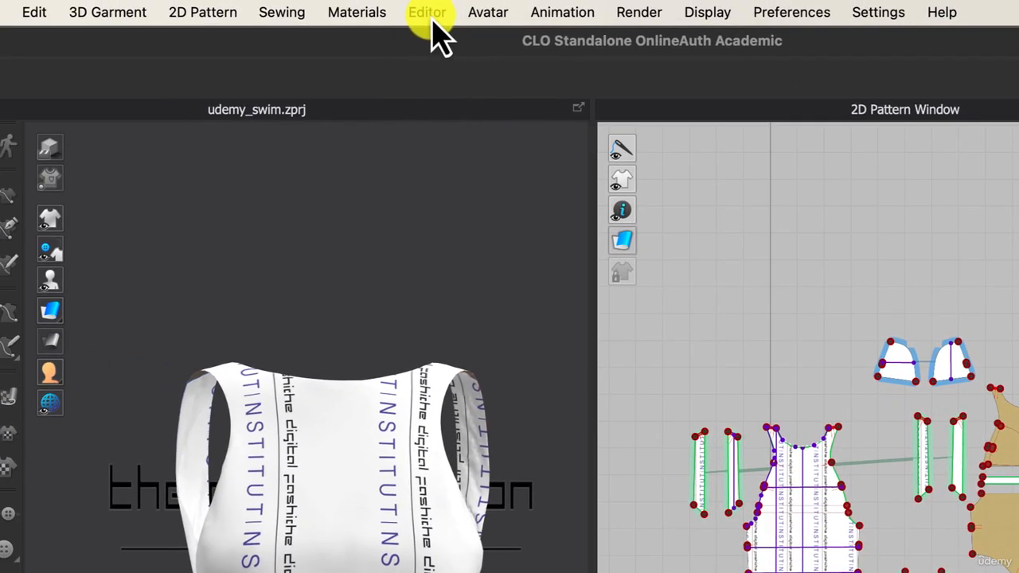
pyautogui.click(430, 14)
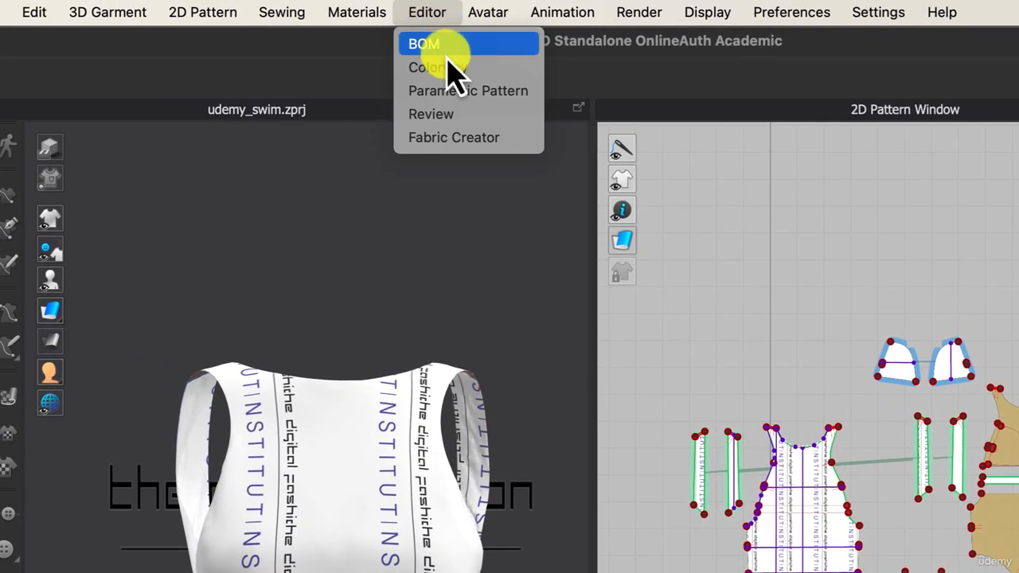
pyautogui.click(443, 45)
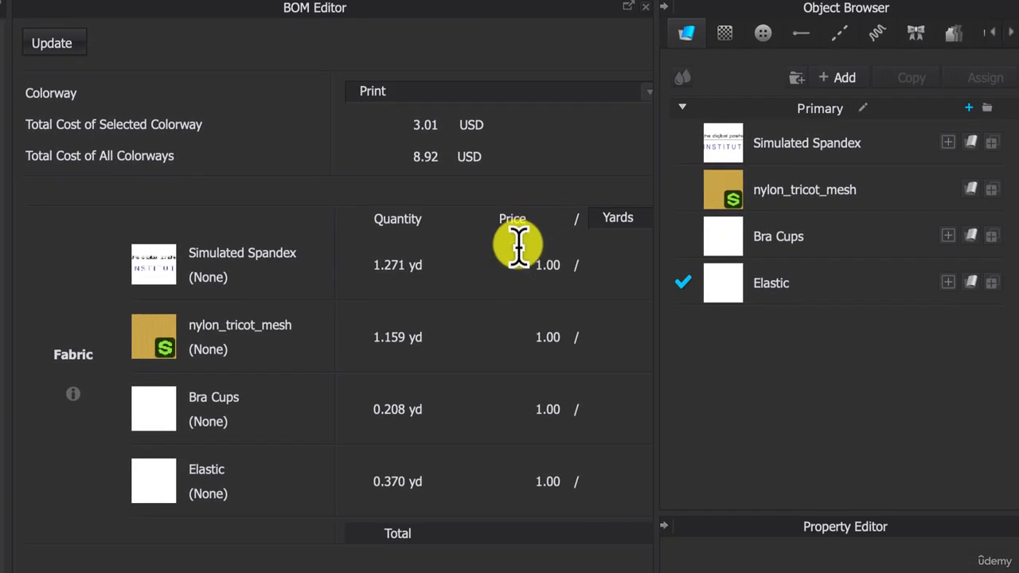
# - For the Print colorway, set the price per yard to 3 for Simulated Spandex, 0.10 for Bra Cups and 0.05 for Elastic
pyautogui.doubleClick(539, 278)
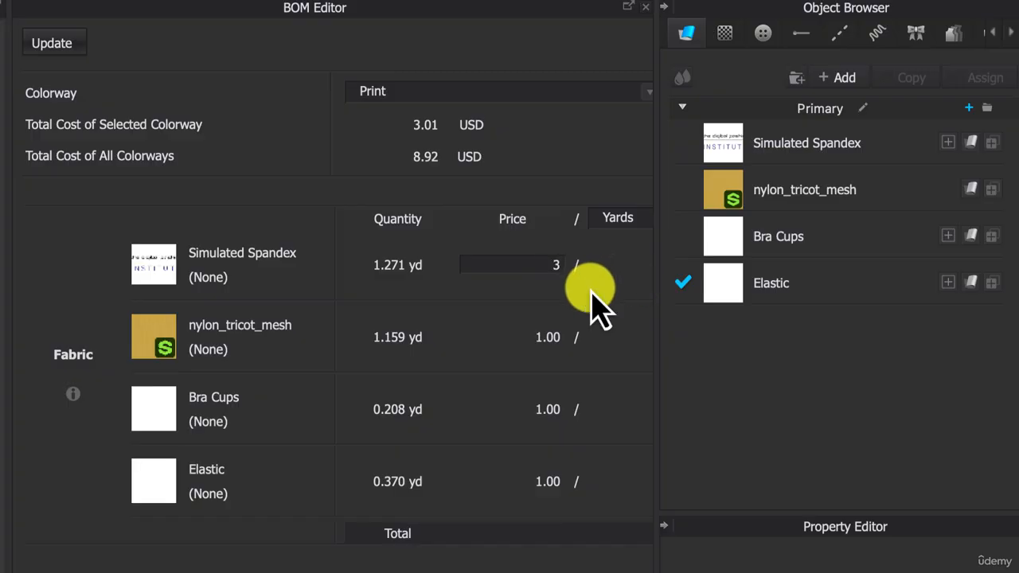
pyautogui.doubleClick(560, 335)
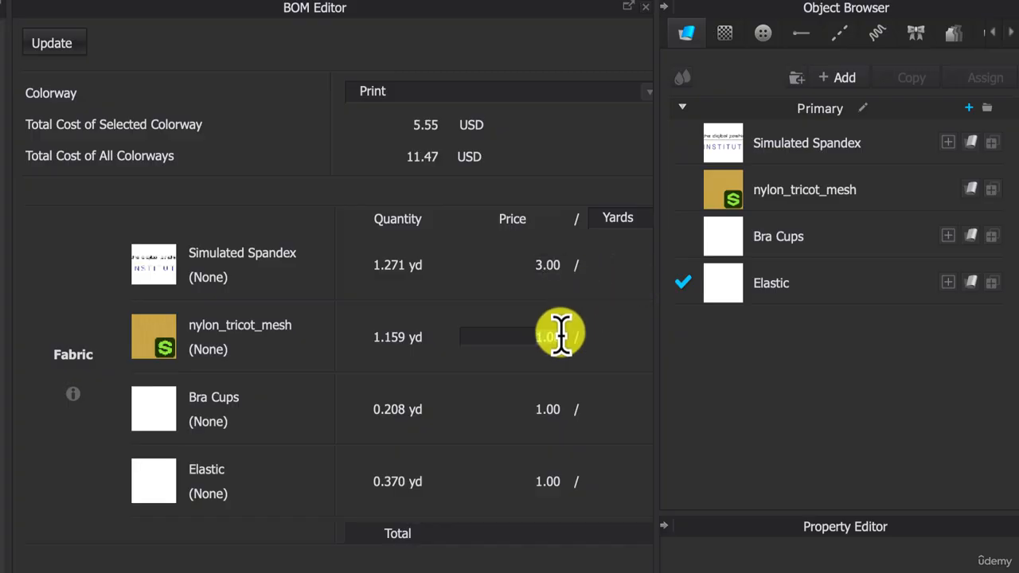
pyautogui.doubleClick(557, 413)
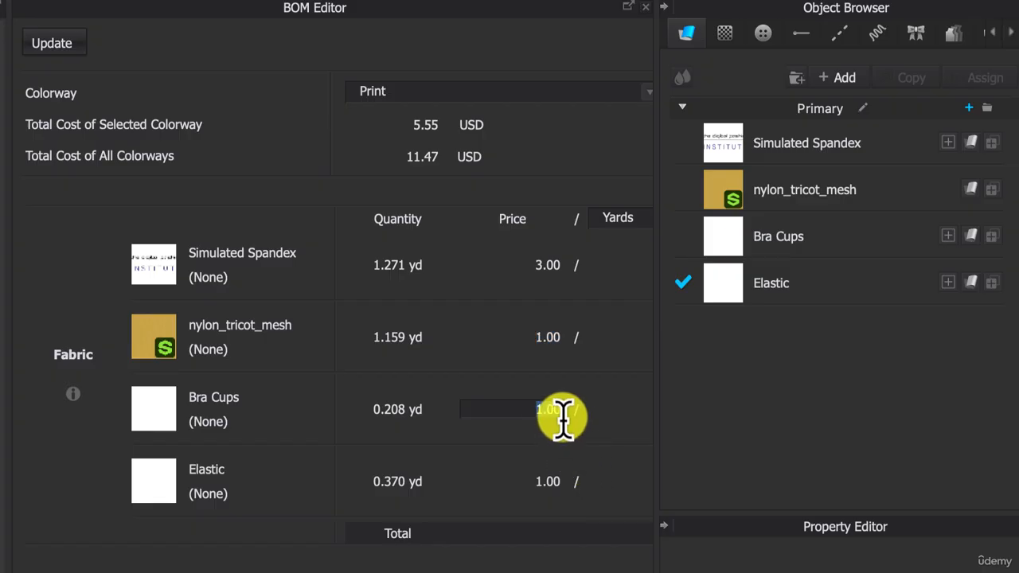
pyautogui.doubleClick(562, 481)
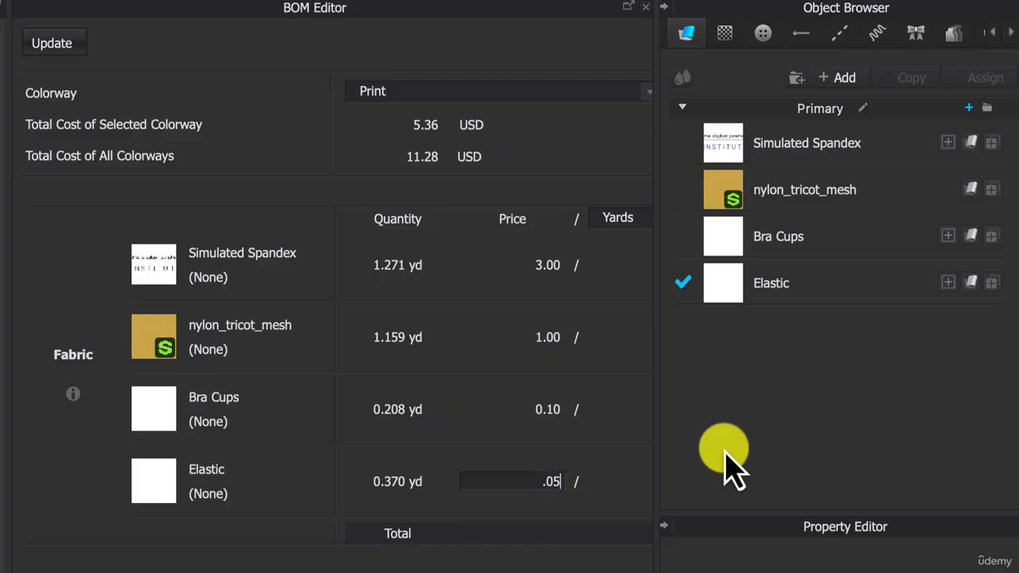
pyautogui.click(614, 409)
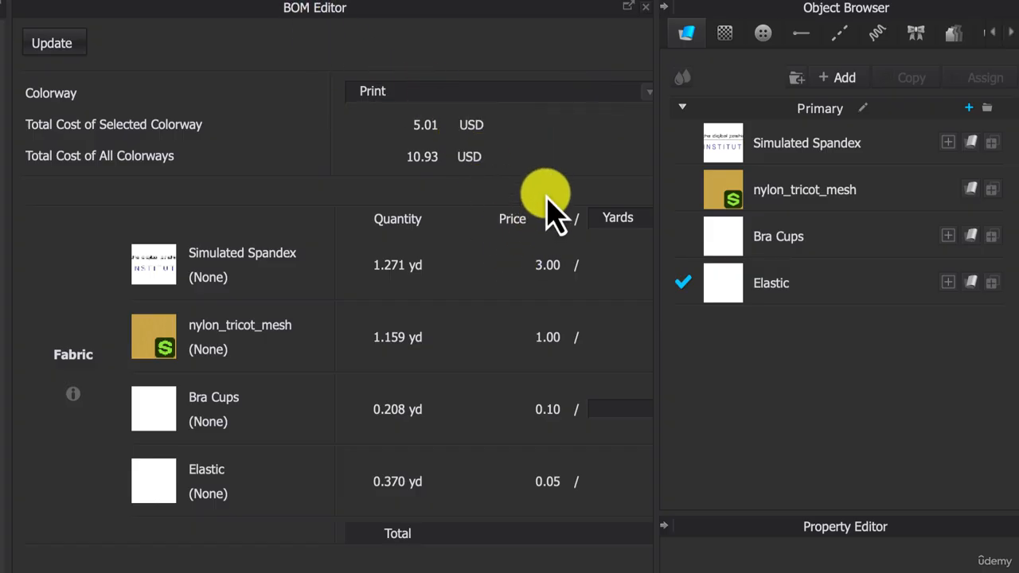
# - For the Purple colorway, set the price per yard to 2 for Simulated Spandex, 0.50 for Bra Cups and 0.05 for Elastic
pyautogui.click(534, 91)
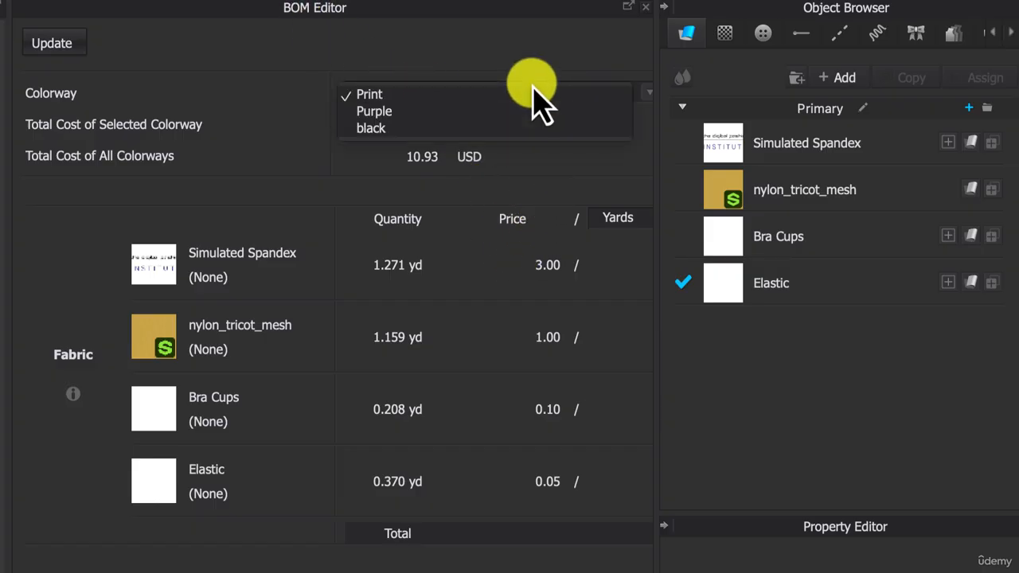
pyautogui.click(390, 113)
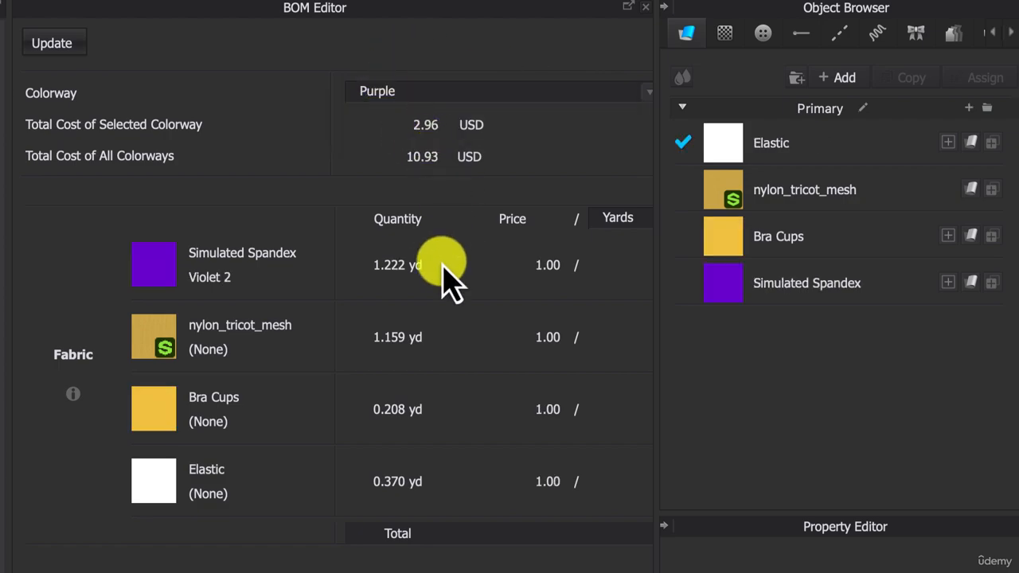
pyautogui.doubleClick(550, 265)
pyautogui.write('2')
pyautogui.press('Tab')
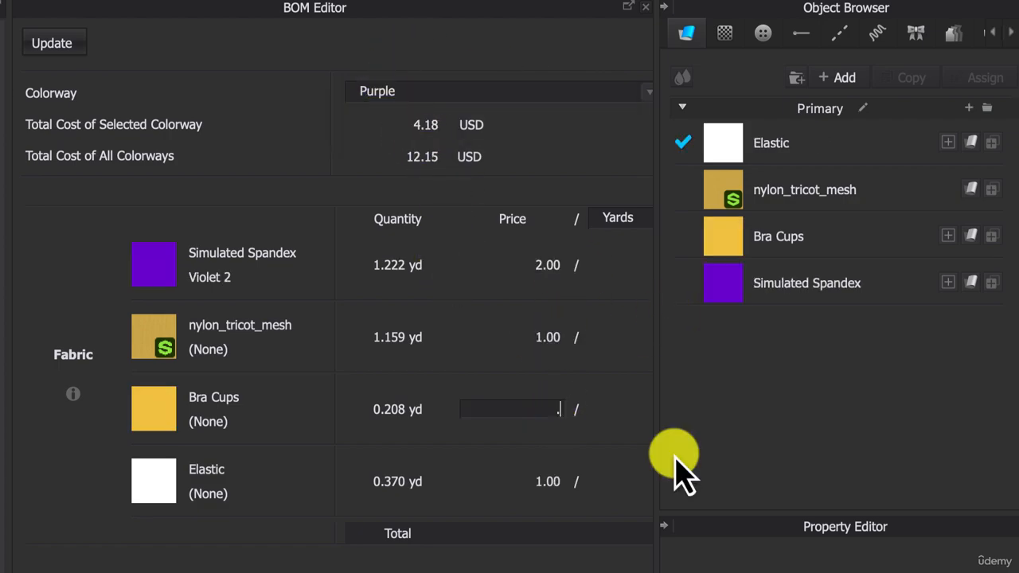
pyautogui.doubleClick(547, 481)
pyautogui.write('.05')
pyautogui.press('Return')
pyautogui.click(378, 100)
pyautogui.click(382, 81)
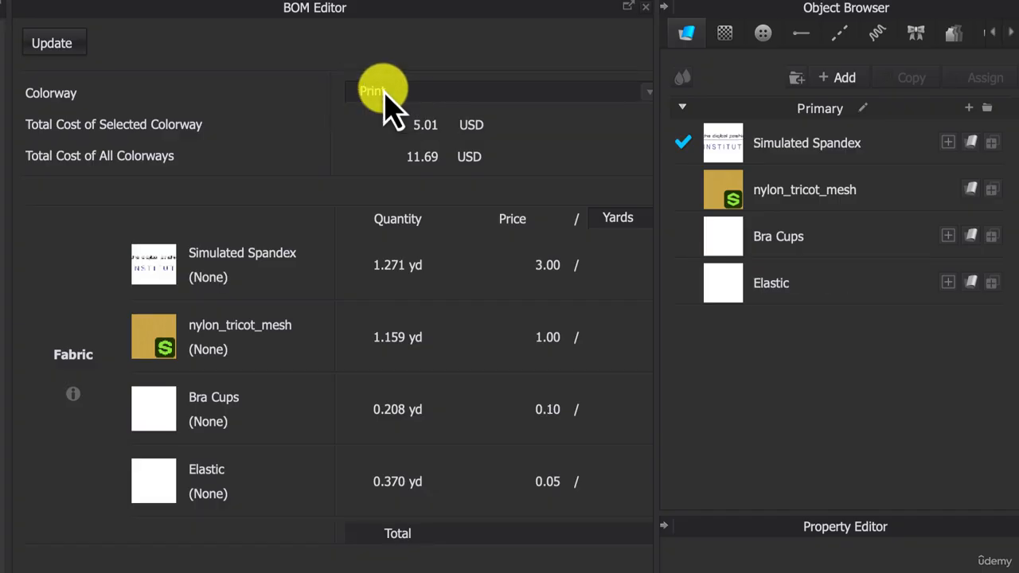
pyautogui.click(384, 92)
pyautogui.click(374, 111)
pyautogui.doubleClick(548, 409)
pyautogui.write('.5')
pyautogui.press('Return')
# - For the black colorway, set the price per yard to 2 for Elastic, 0.50 for Bra Cups and 0.05 for Simulated Spandex
pyautogui.click(414, 91)
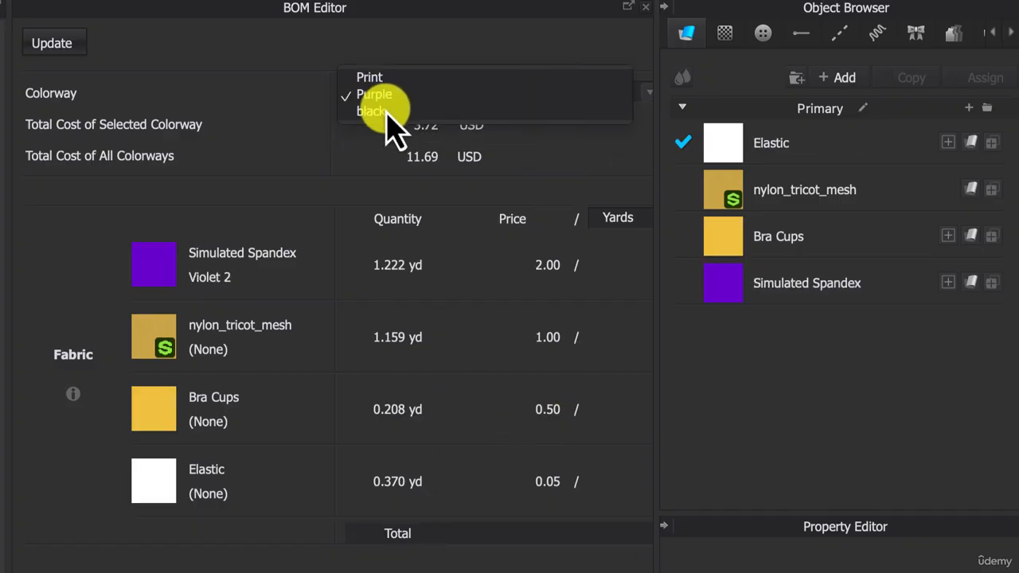
pyautogui.click(382, 114)
pyautogui.write('2')
pyautogui.press('Tab')
pyautogui.press('Tab')
pyautogui.write('.5')
pyautogui.press('Tab')
pyautogui.write('.05')
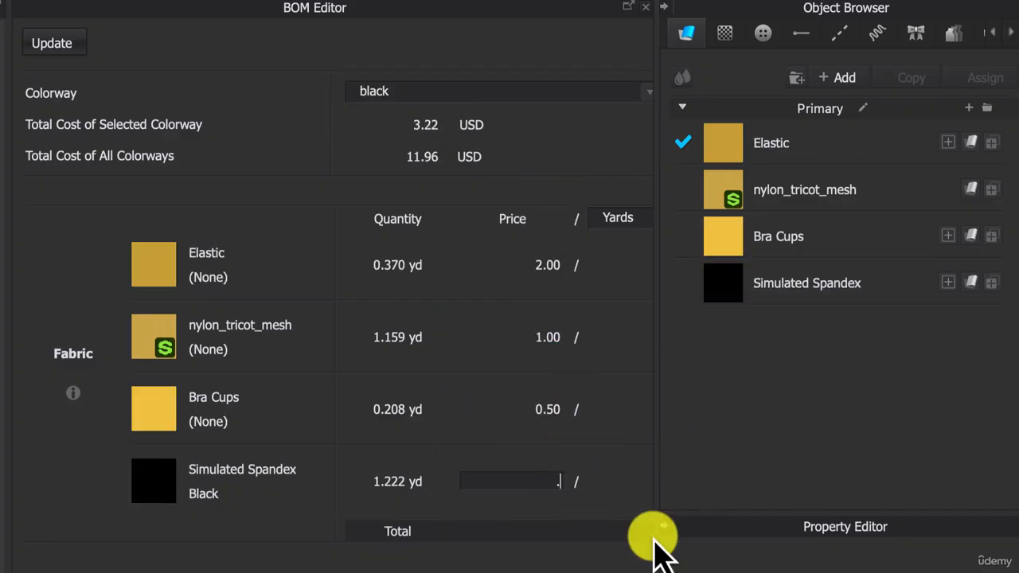
pyautogui.press('Return')
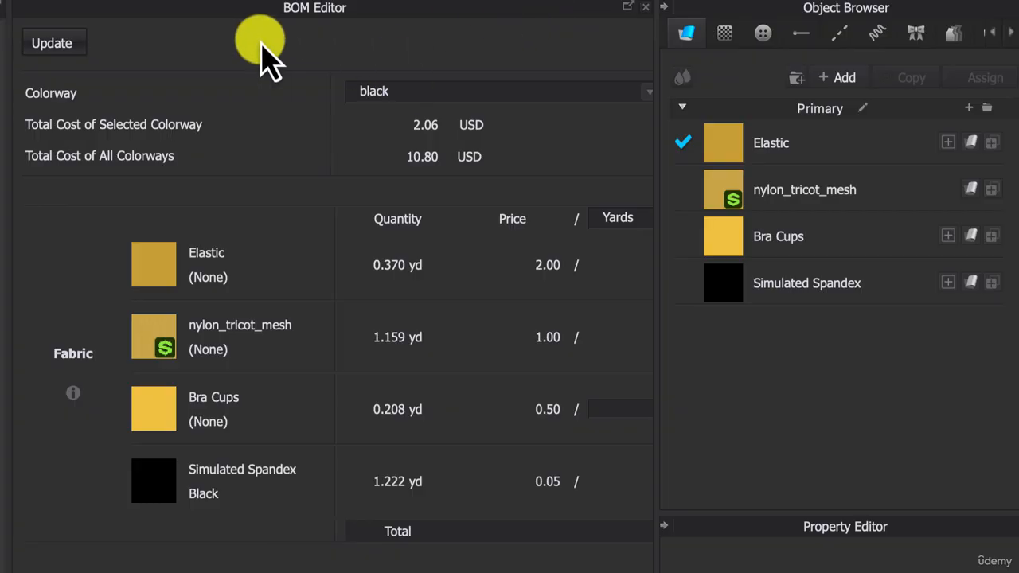
# - Close the BOM editor and open the Colorway editor to examine the garment's colorways and their fabrics
pyautogui.click(646, 8)
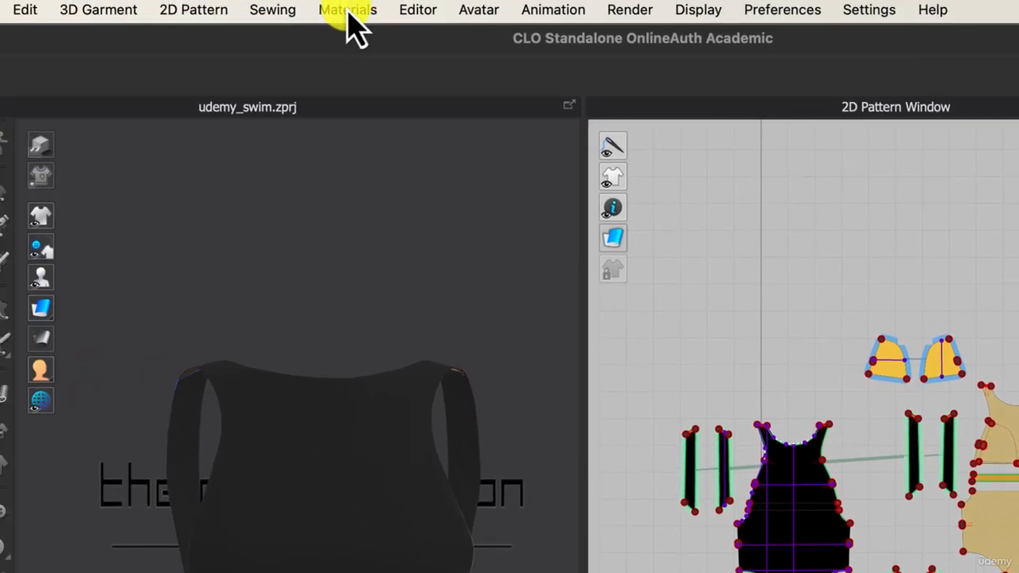
pyautogui.click(350, 12)
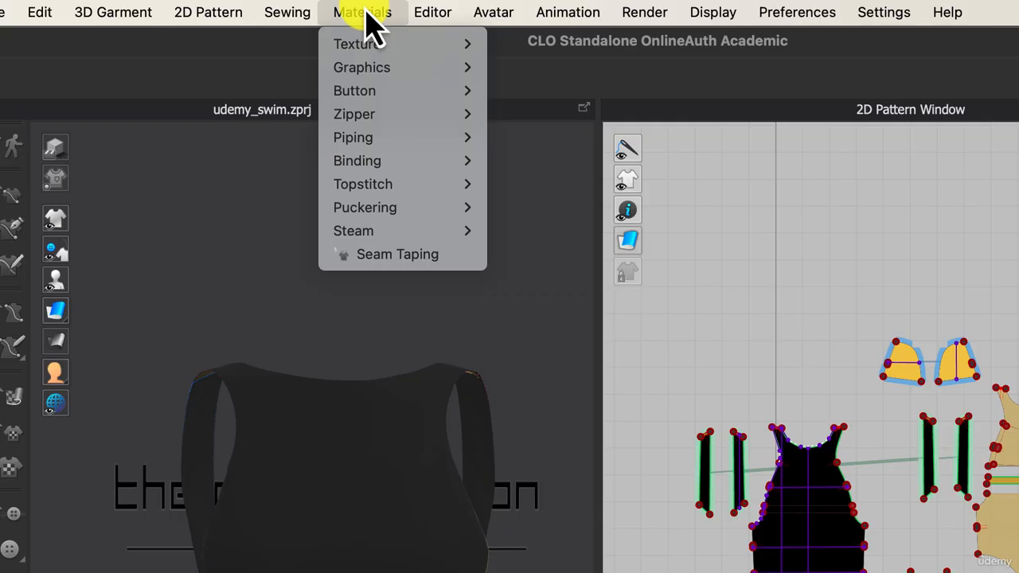
pyautogui.moveTo(459, 23)
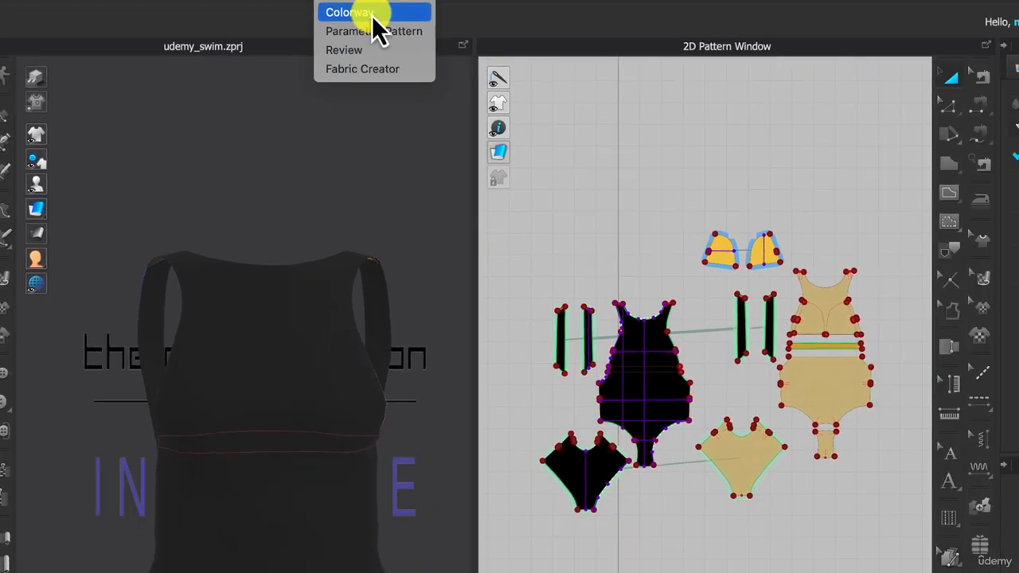
pyautogui.click(373, 15)
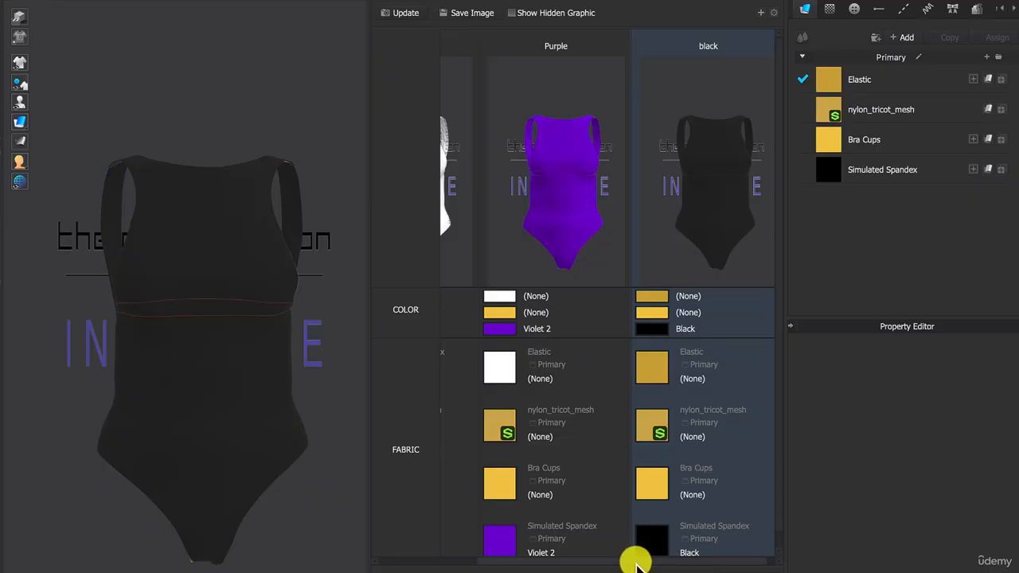
pyautogui.moveTo(637, 564); pyautogui.dragTo(678, 562)
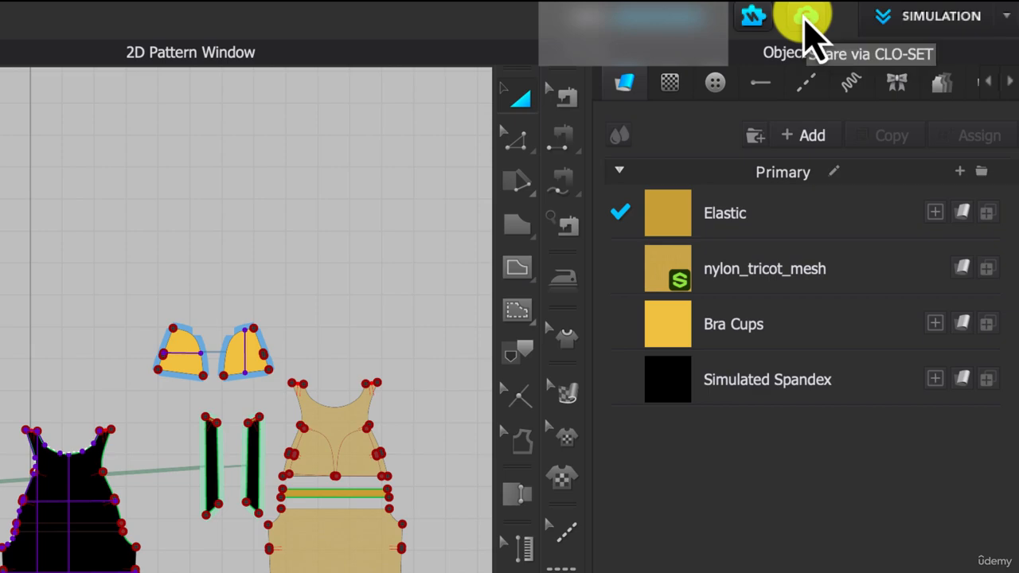
# - Start a Tech Pack via CLO-SET and bring up the file upload options for new or existing content
pyautogui.click(806, 18)
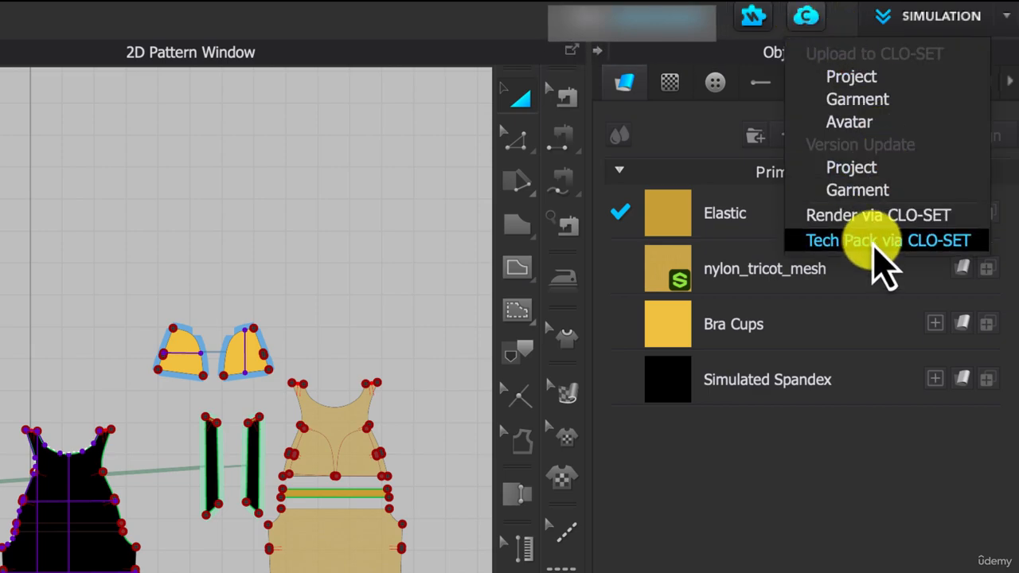
pyautogui.click(874, 242)
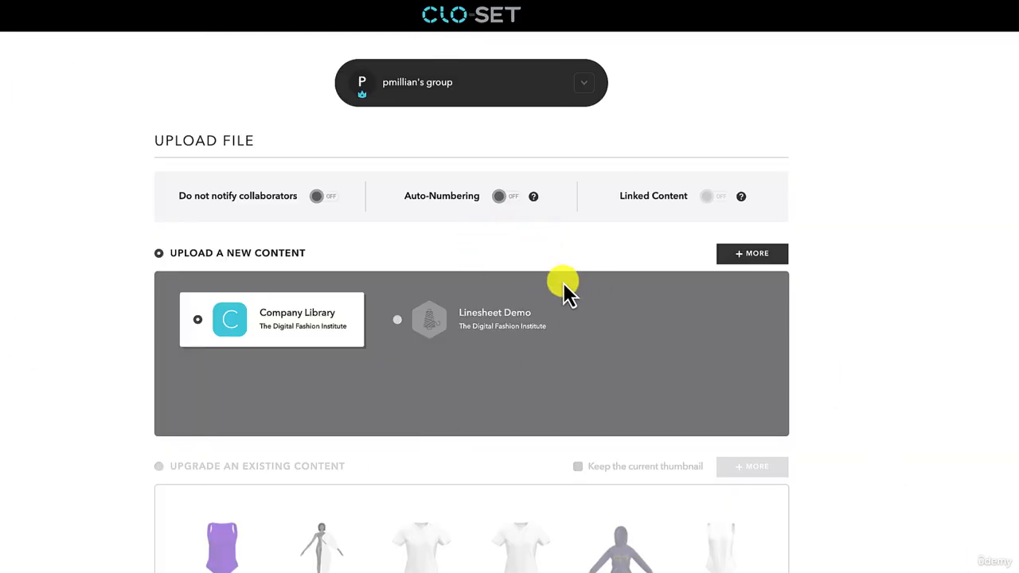
pyautogui.scroll(-2, 523, 417)
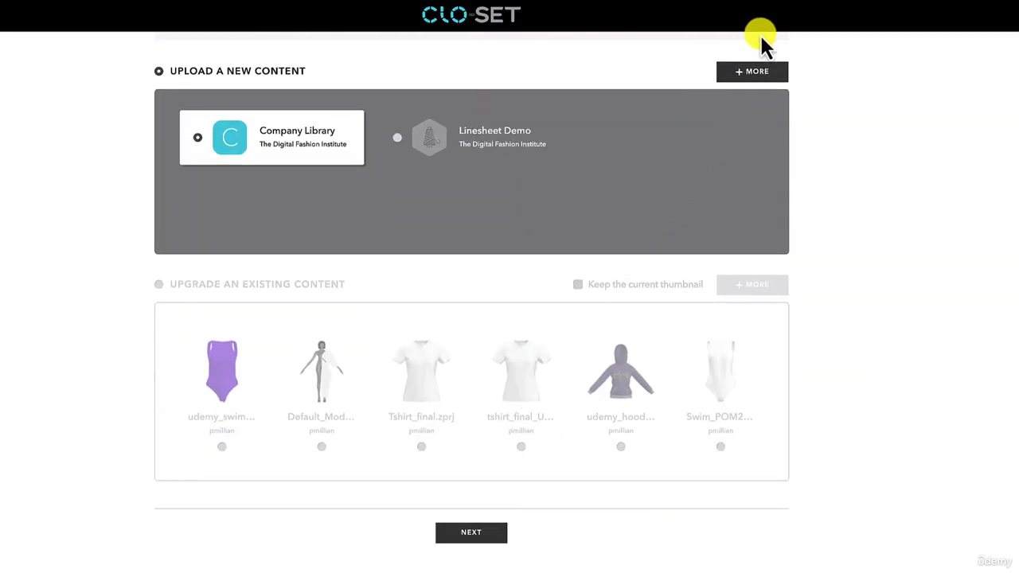
# - Choose the Linesheet Demo workroom in DFI_Clo for Production, Fall23, as the upload destination and continue with the upload
pyautogui.click(756, 73)
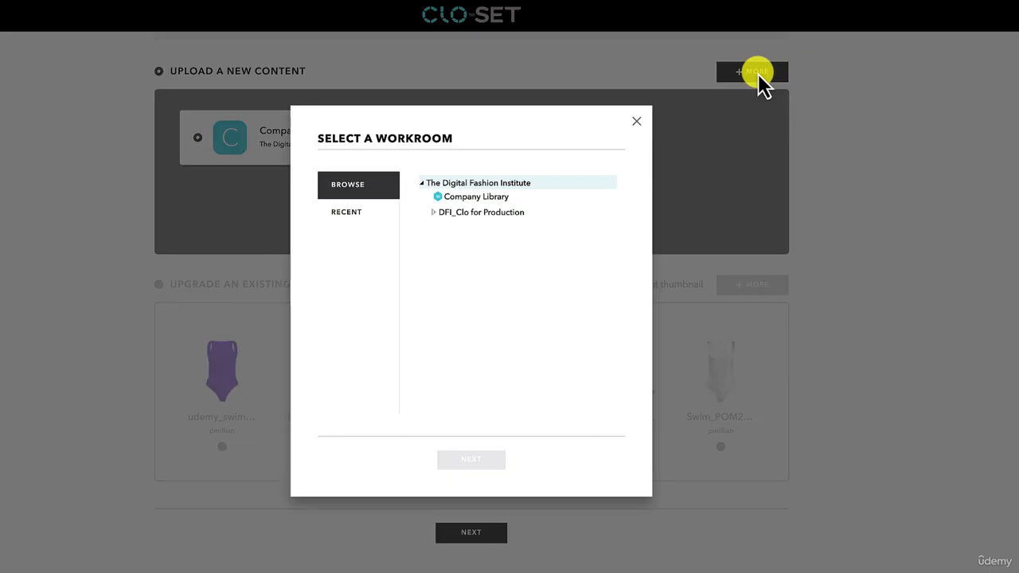
pyautogui.click(450, 213)
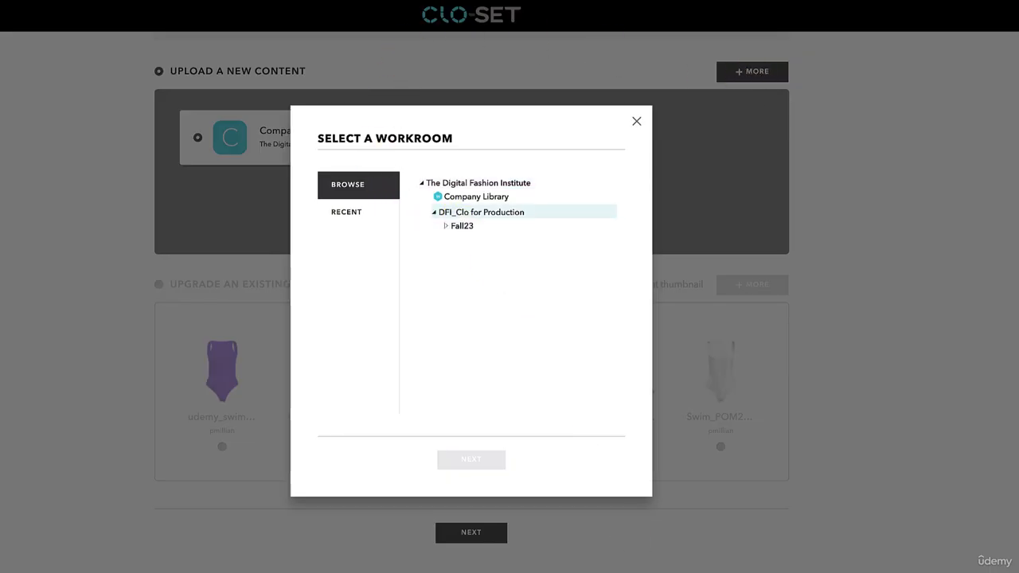
pyautogui.click(461, 226)
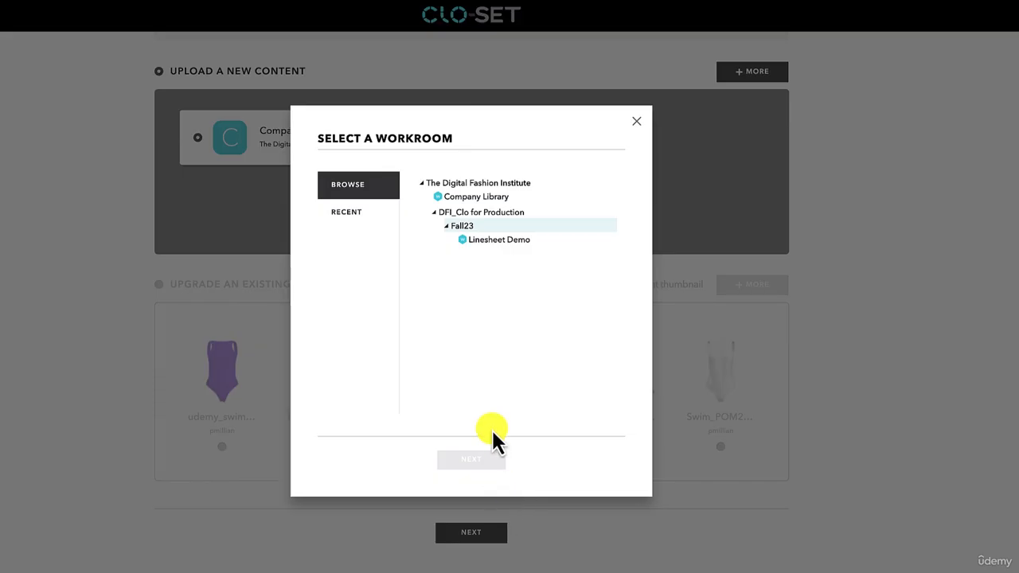
pyautogui.click(483, 242)
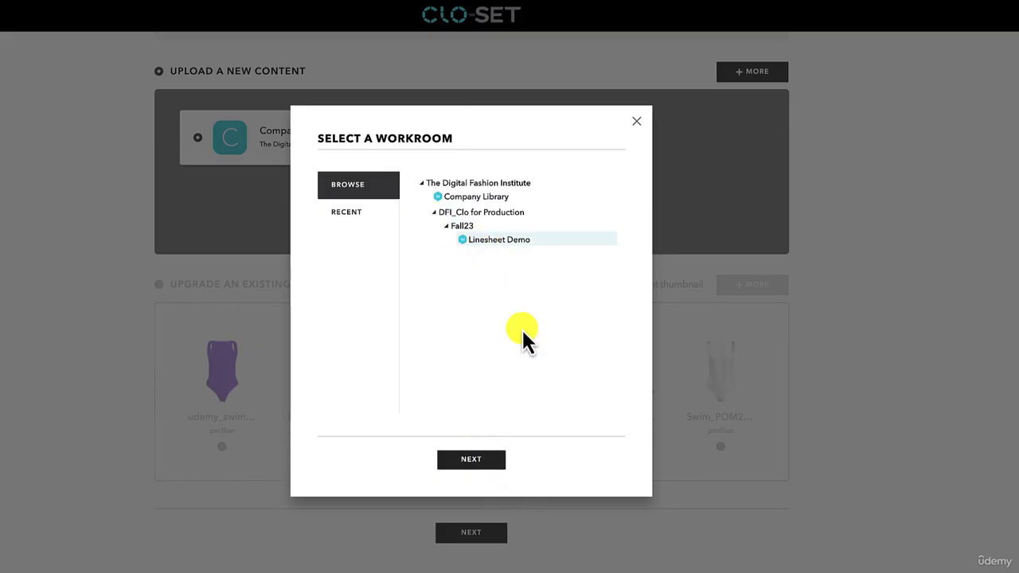
pyautogui.click(487, 463)
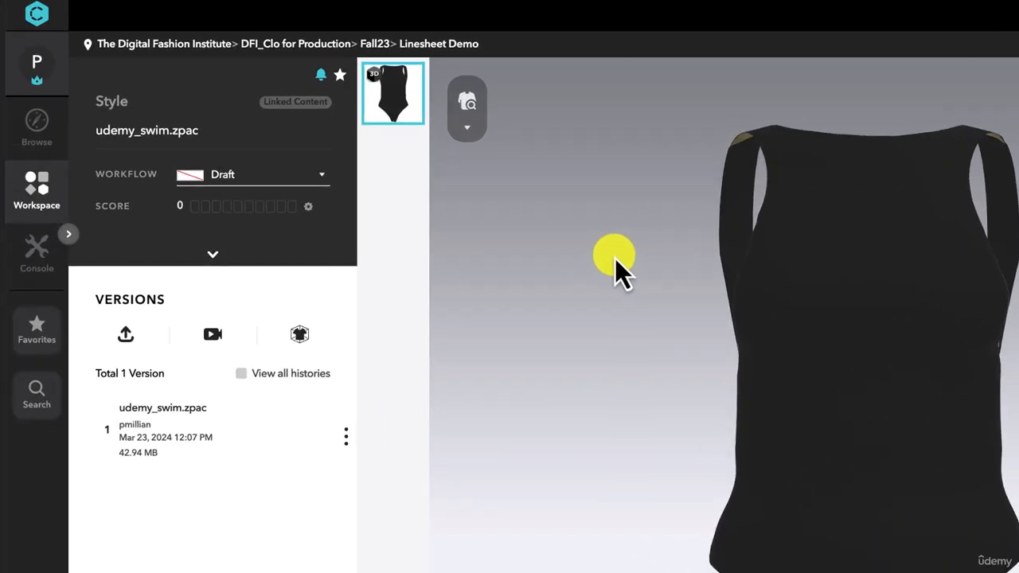
# - Open the tech pack for udemy_swim.zpac and view the swimsuit's rendered thumbnails from each side, returning to the front view
pyautogui.click(295, 337)
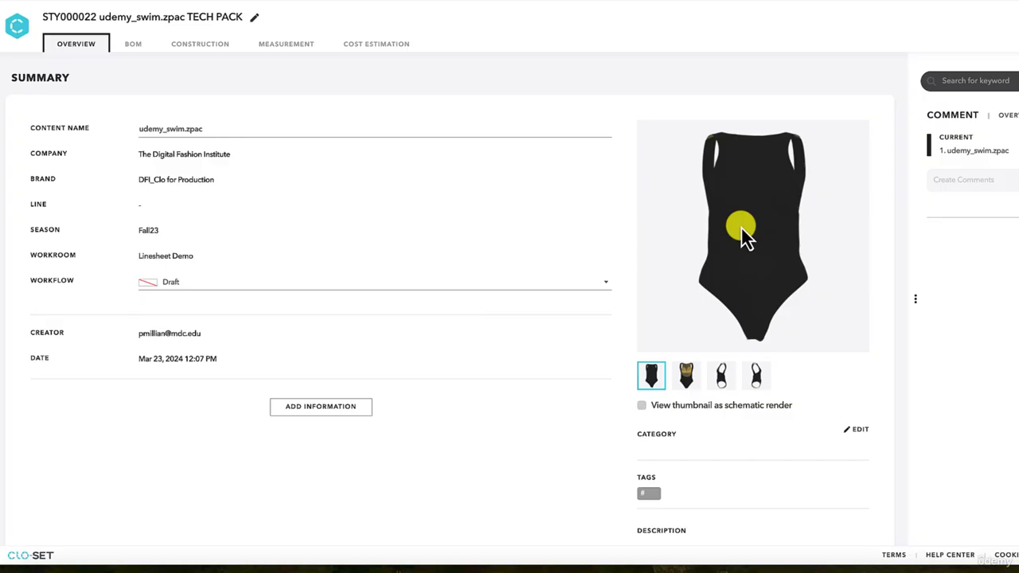
pyautogui.click(688, 378)
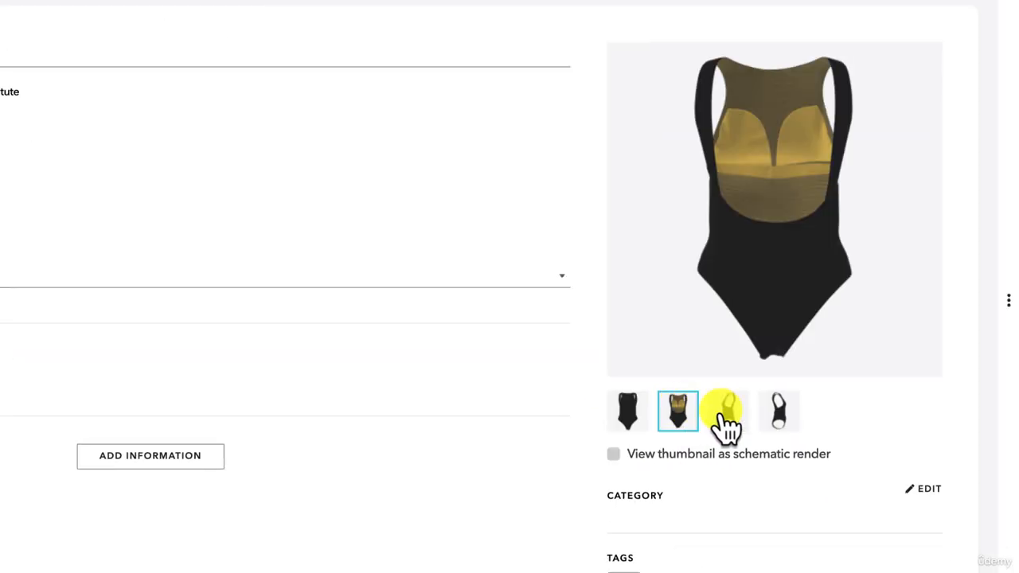
pyautogui.click(725, 414)
pyautogui.click(787, 414)
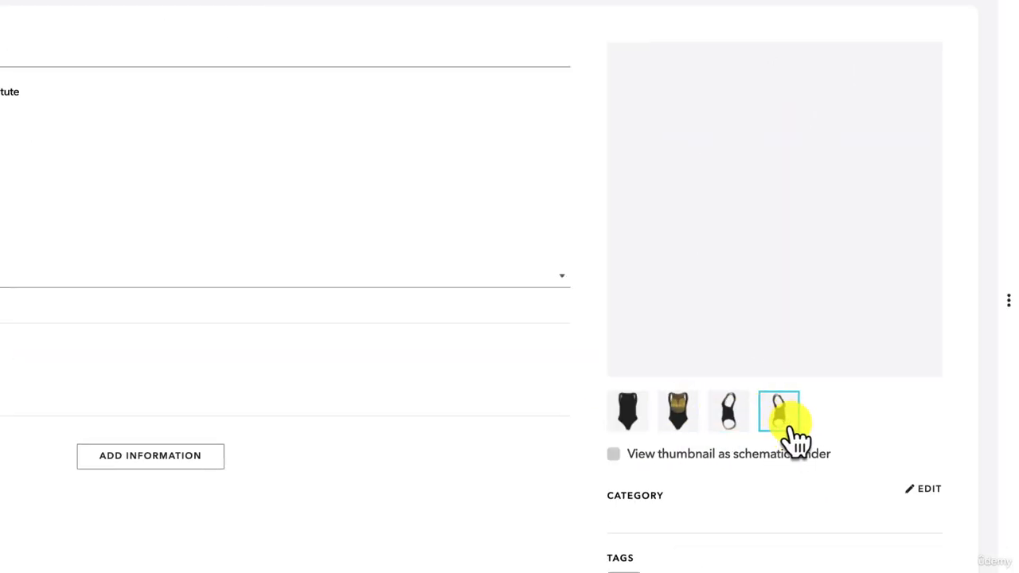
pyautogui.click(637, 423)
# - Display the tech pack thumbnails as schematic renders and look through the side and back views, ending on the front
pyautogui.click(613, 454)
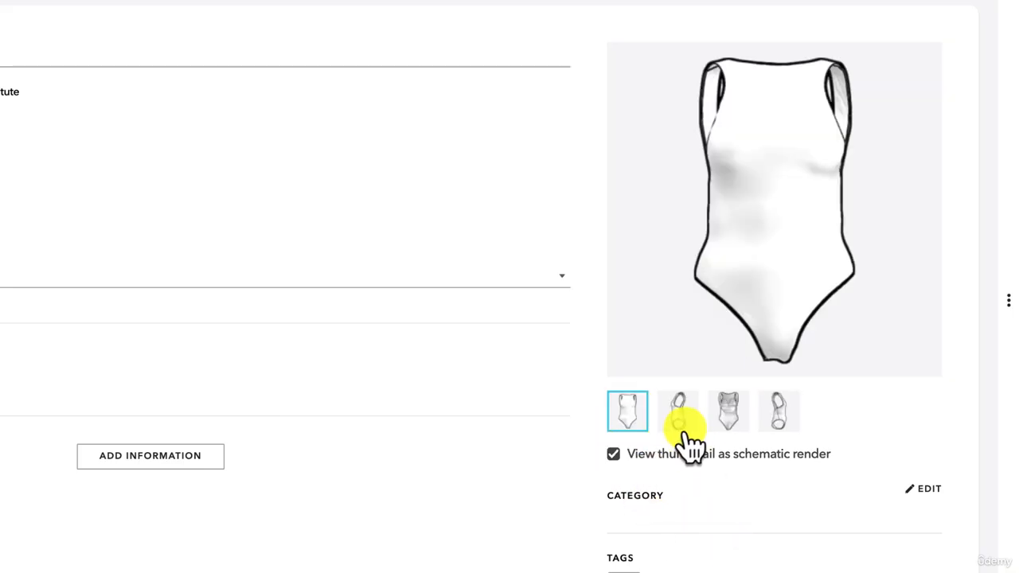
pyautogui.click(682, 424)
pyautogui.click(729, 420)
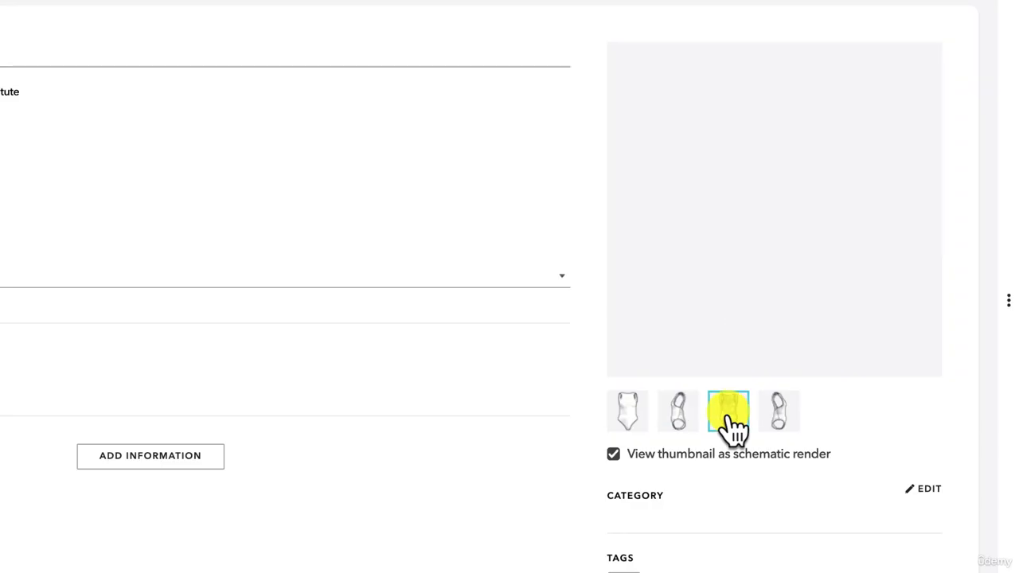
pyautogui.click(634, 412)
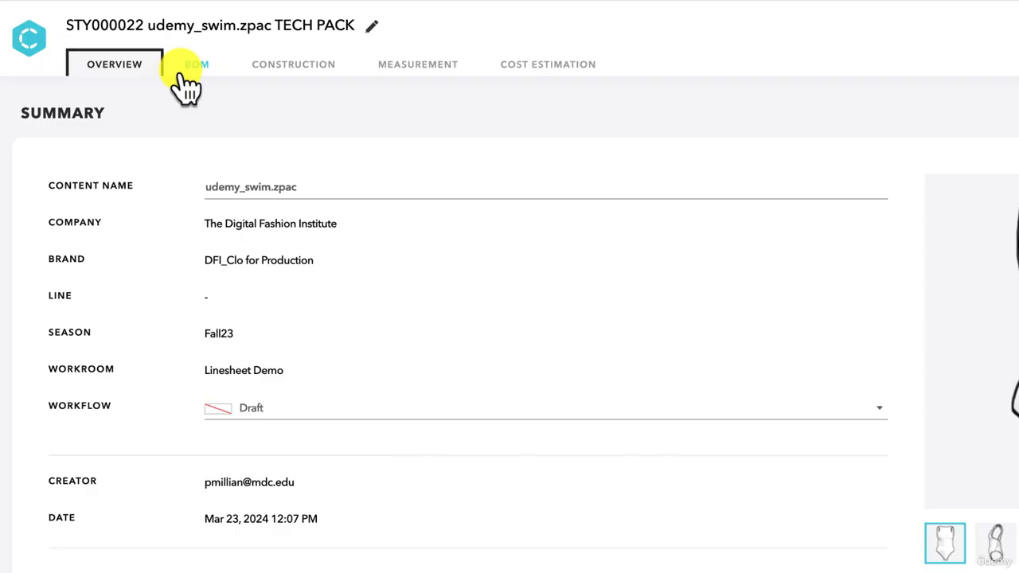
# - Open the tech pack's BOM for the Print colorway and examine its fabric and trim tables down to the thread entries
pyautogui.click(185, 73)
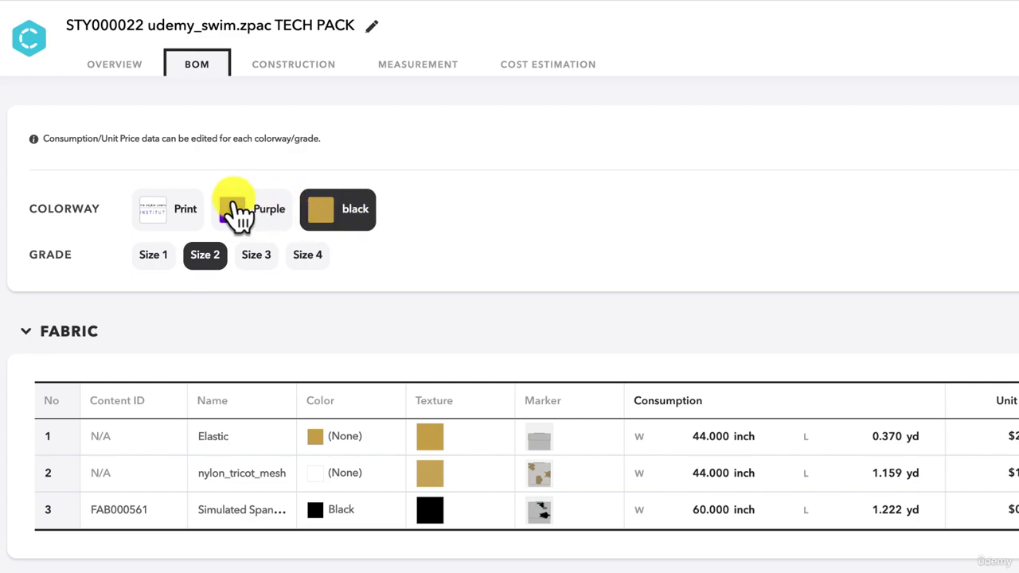
pyautogui.click(161, 225)
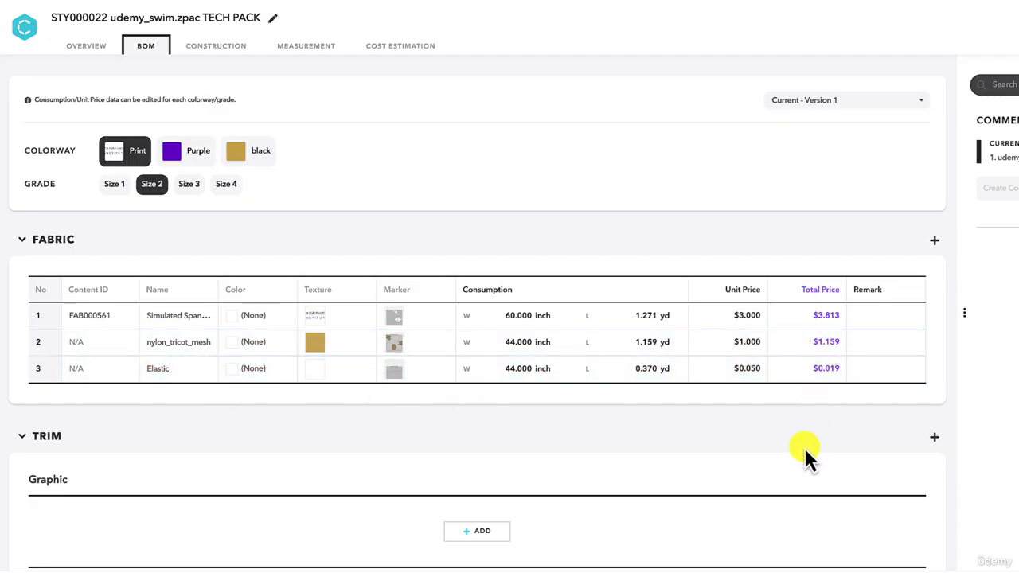
pyautogui.scroll(-3, 804, 451)
pyautogui.scroll(-4, 803, 451)
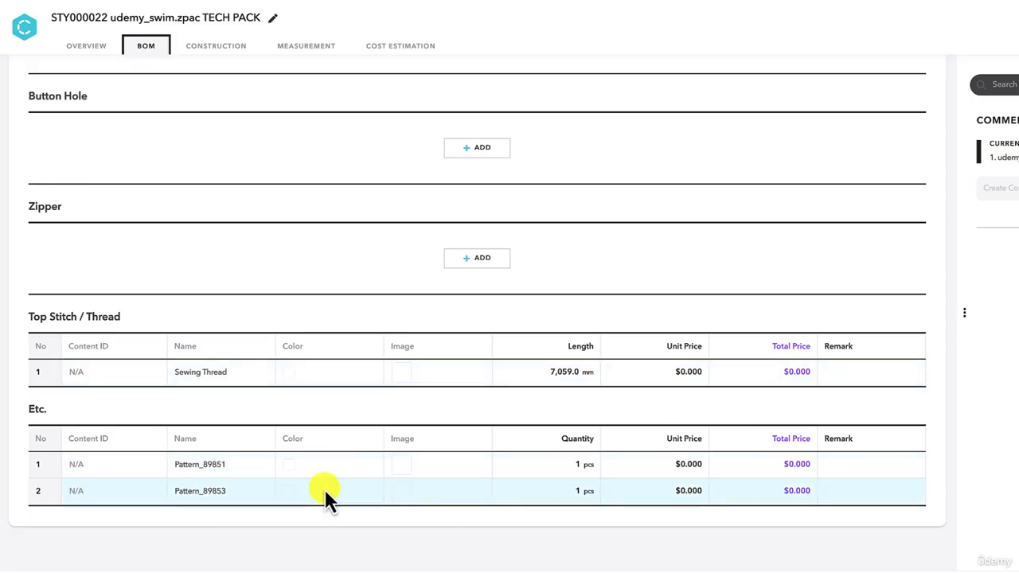
# - Examine the content IDs of the BOM's pattern and sewing thread trims and its nylon_tricot_mesh and Elastic fabrics
pyautogui.click(81, 464)
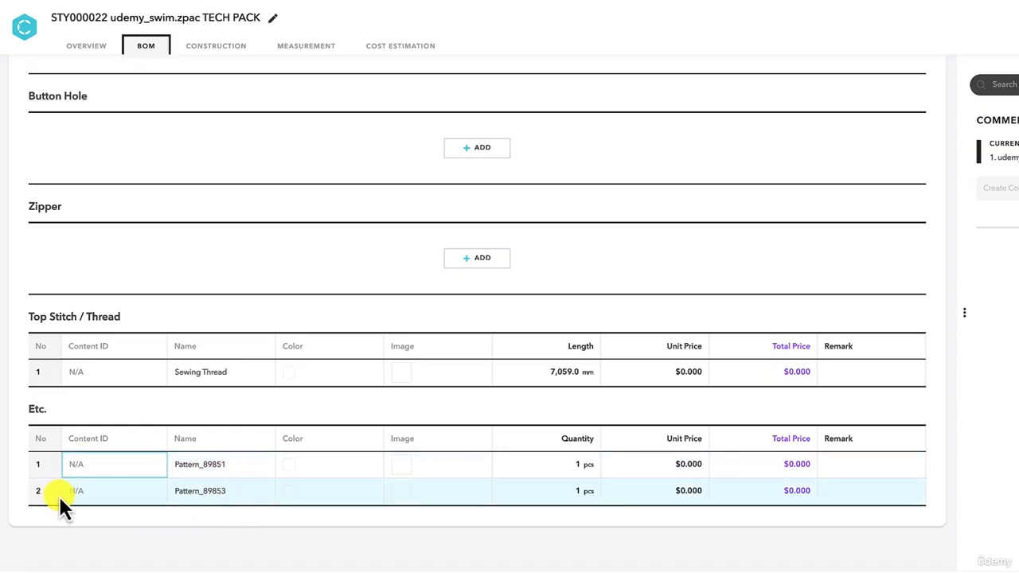
pyautogui.click(88, 486)
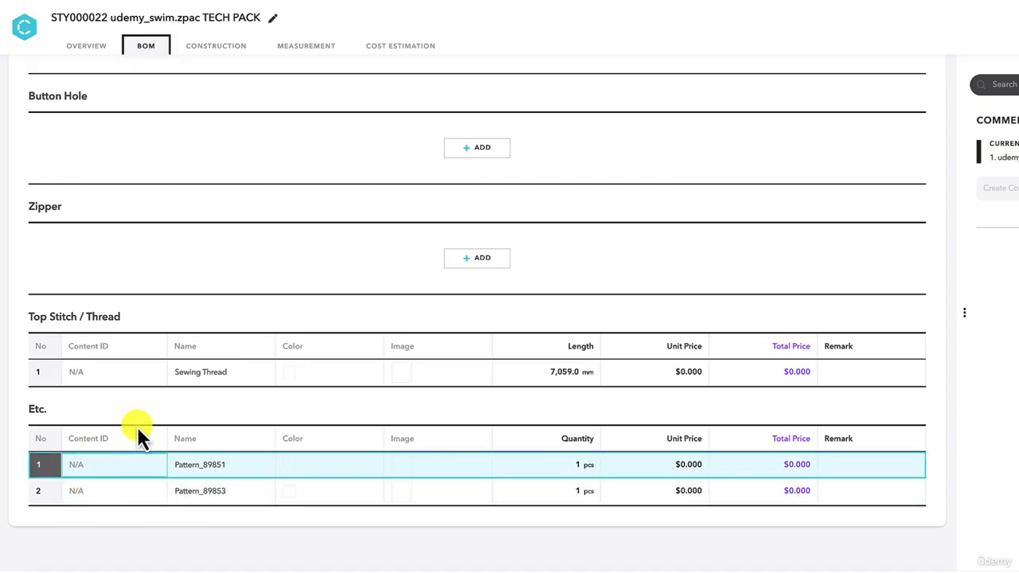
pyautogui.click(68, 375)
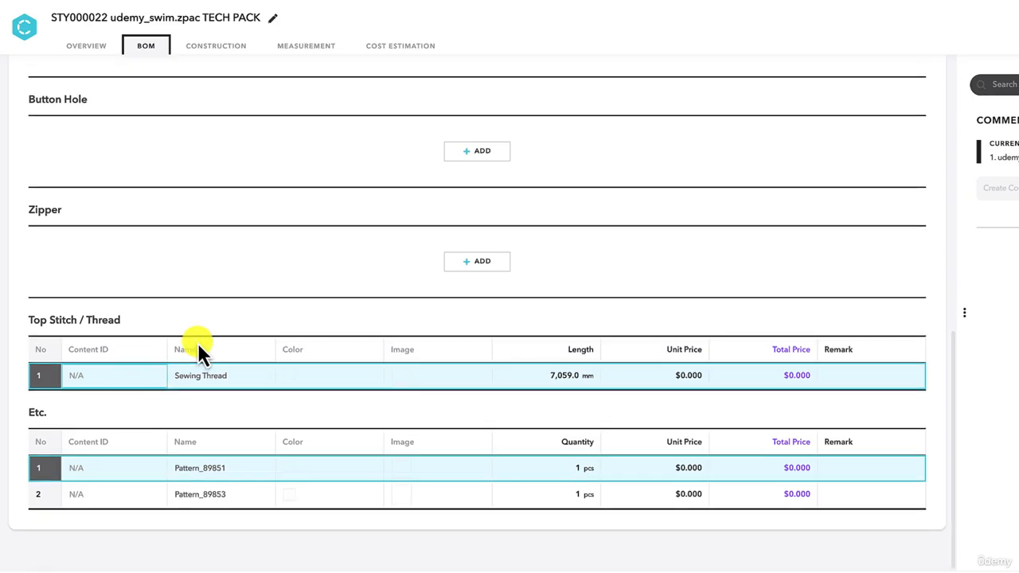
pyautogui.scroll(8, 197, 343)
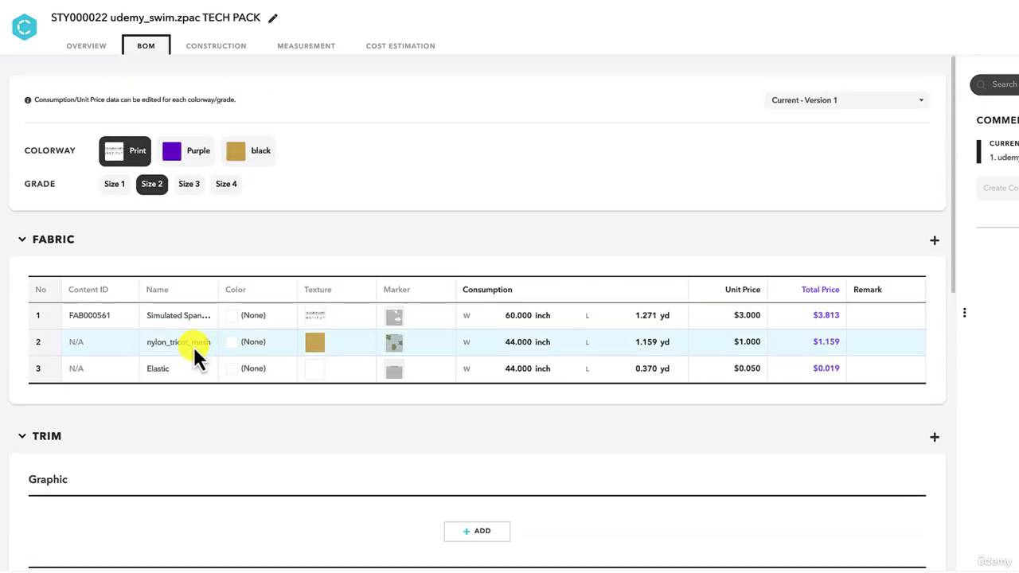
pyautogui.click(79, 342)
pyautogui.click(81, 371)
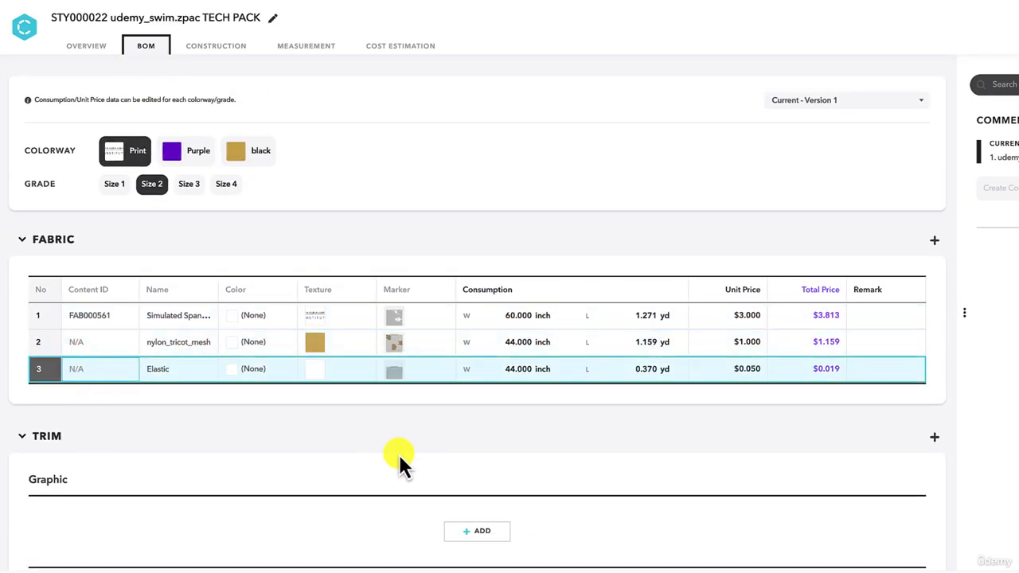
# - Review the Purple and black colorways' BOMs and move black's Simulated Spandex row to first place in the fabric table
pyautogui.click(187, 155)
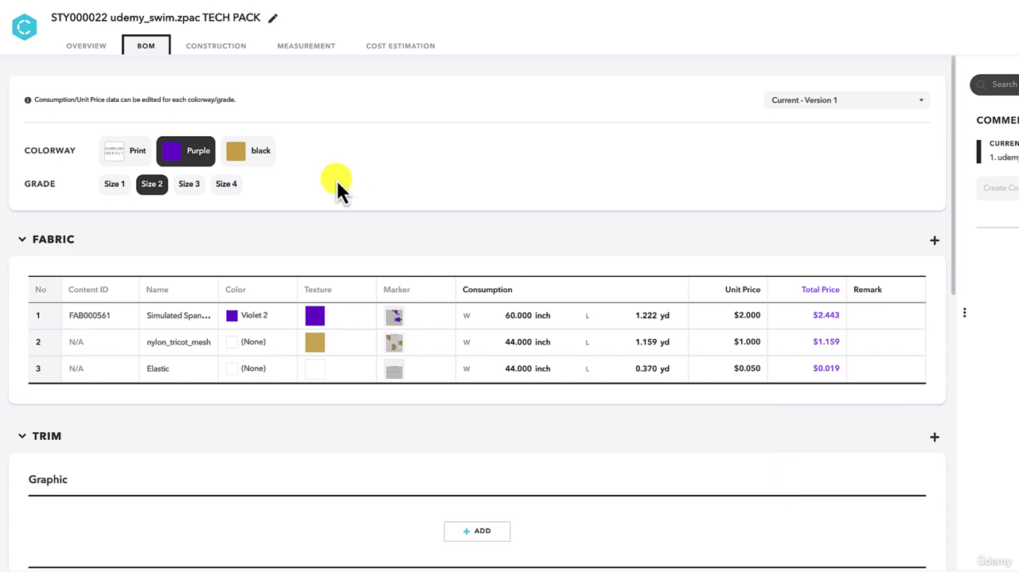
pyautogui.click(236, 159)
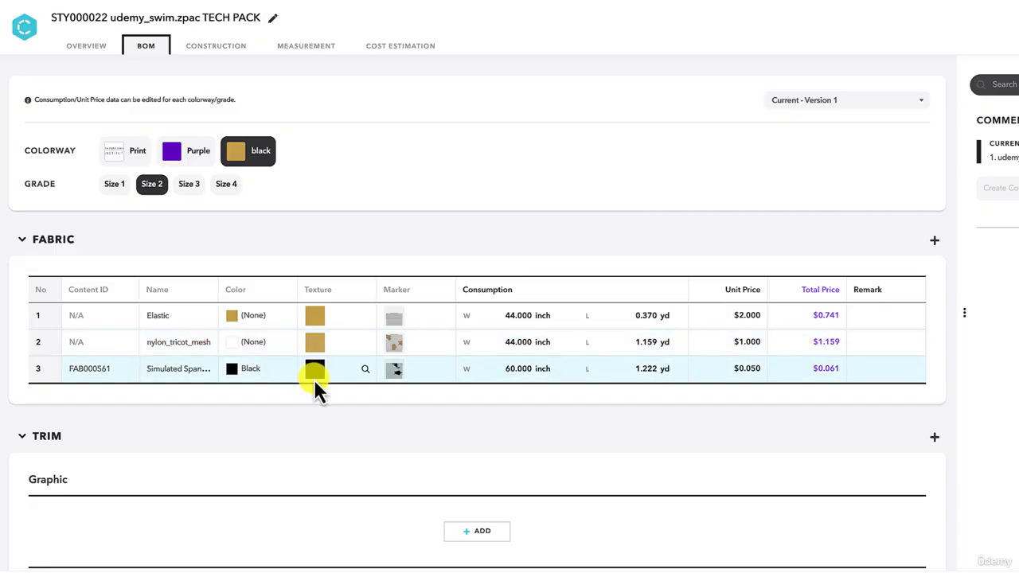
pyautogui.moveTo(38, 368); pyautogui.dragTo(50, 310)
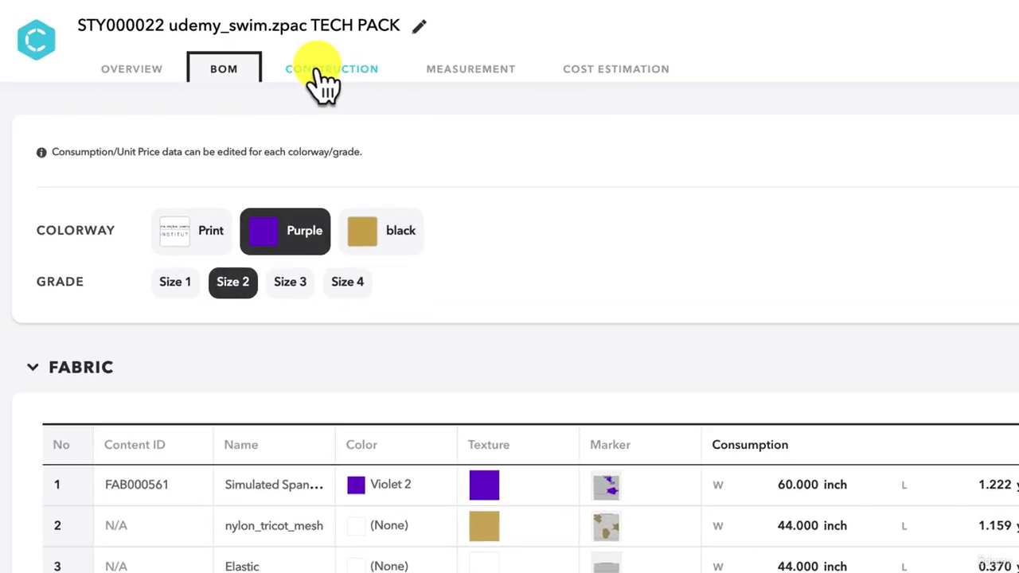
# - Open the tech pack's construction pages and examine the Fabric page and the Pattern page's pieces listed by fabric
pyautogui.click(226, 54)
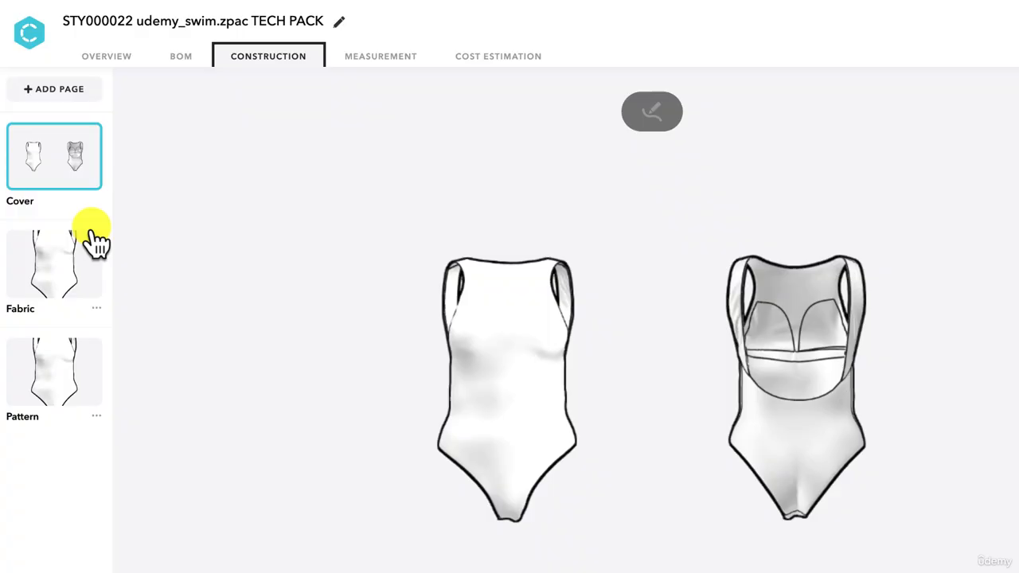
pyautogui.click(39, 285)
pyautogui.click(60, 401)
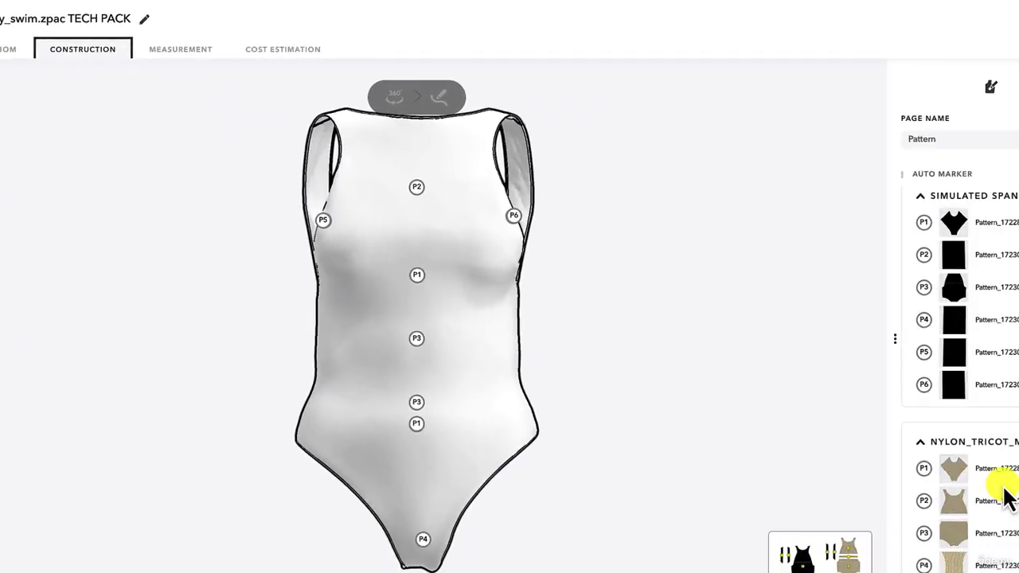
pyautogui.scroll(-3, 839, 448)
pyautogui.scroll(-5, 839, 449)
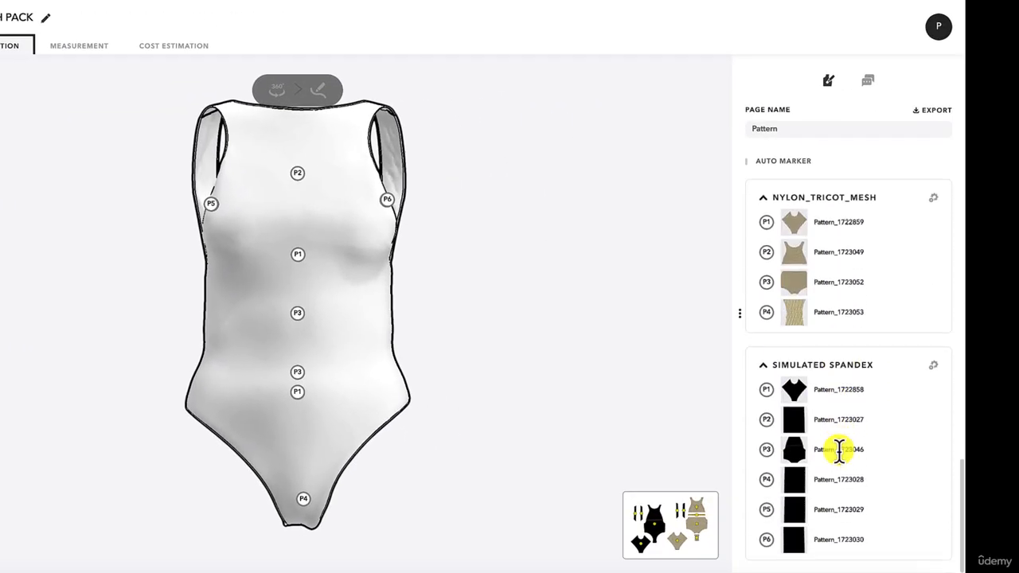
pyautogui.scroll(4, 863, 237)
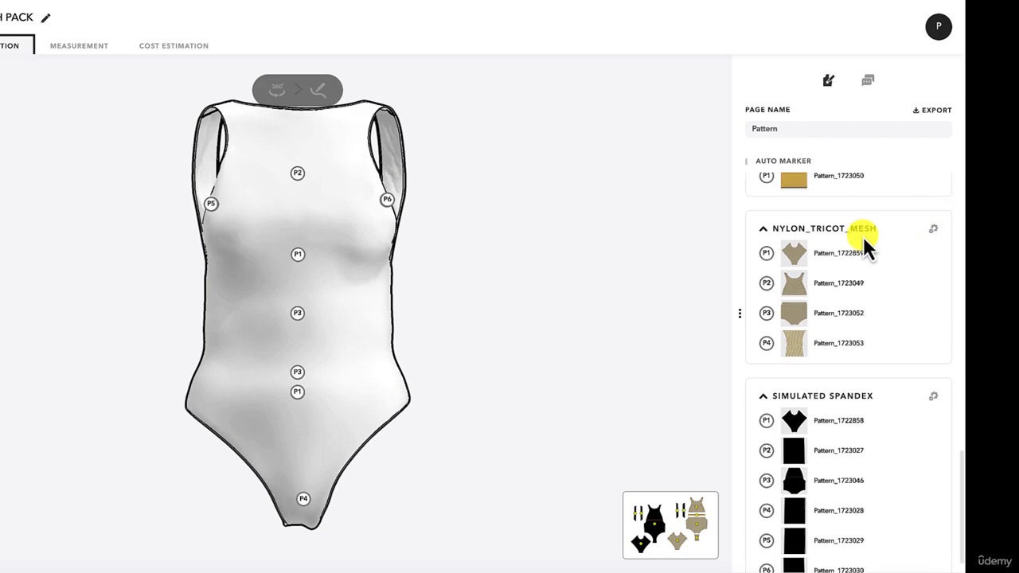
pyautogui.scroll(-3, 863, 235)
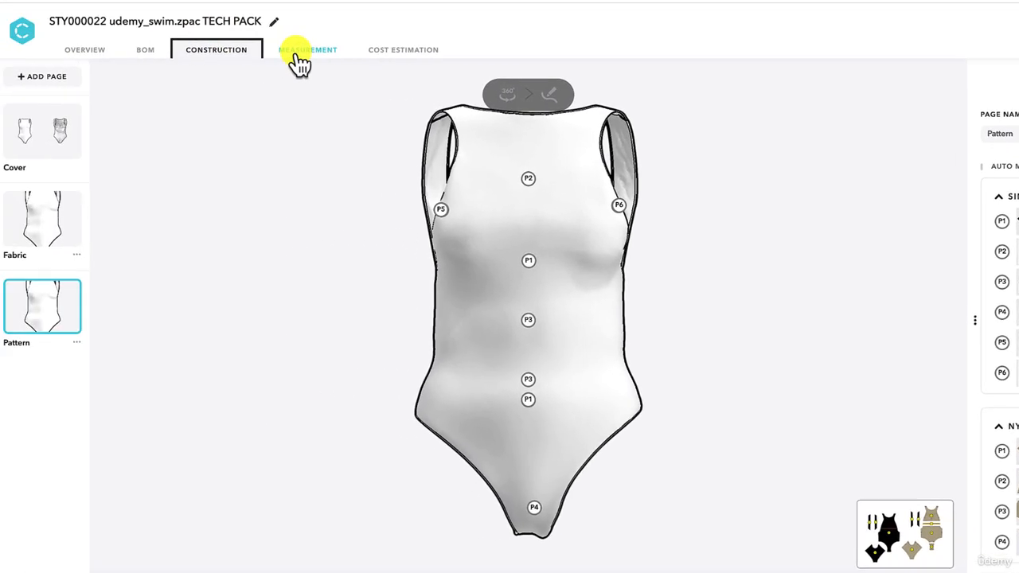
# - Open the tech pack's measurement table and review the points of measure and their 3D and 2D values per size
pyautogui.click(79, 46)
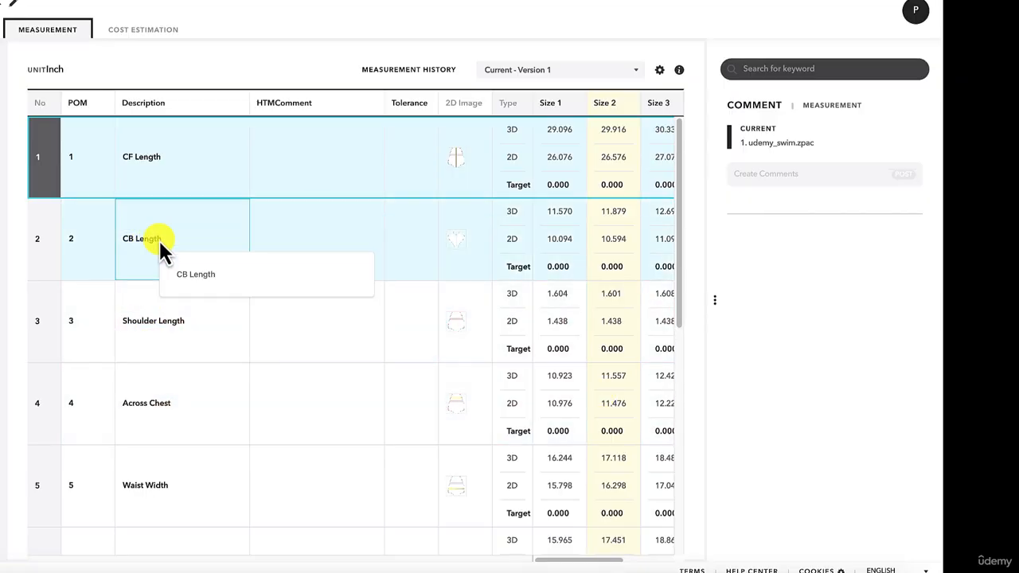
pyautogui.click(159, 239)
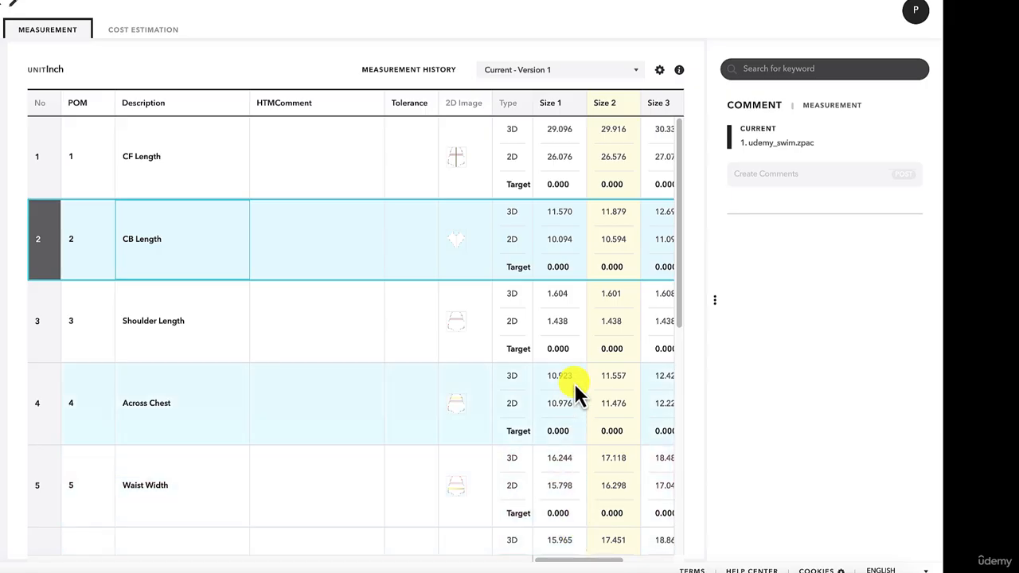
pyautogui.click(680, 356)
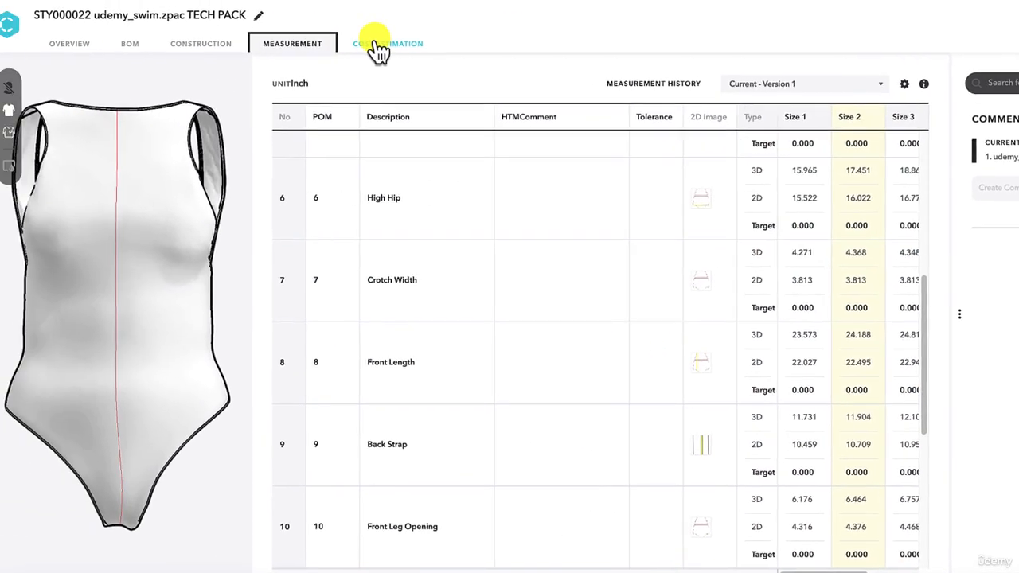
# - Open the tech pack's cost estimation and review the total estimated cost and the fabric, trim and labor cost sections
pyautogui.click(143, 29)
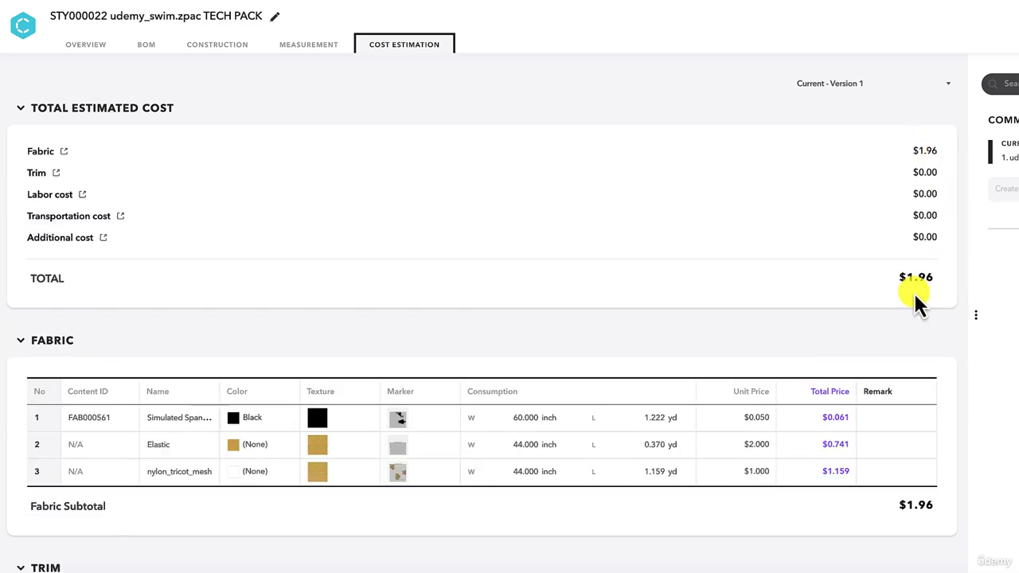
pyautogui.scroll(-3, 913, 293)
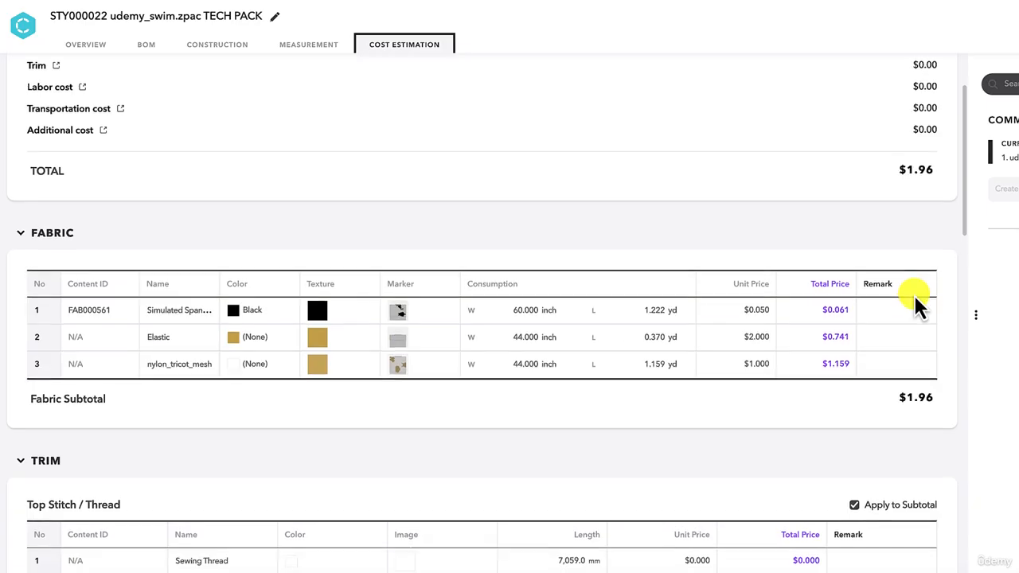
pyautogui.scroll(-2, 915, 296)
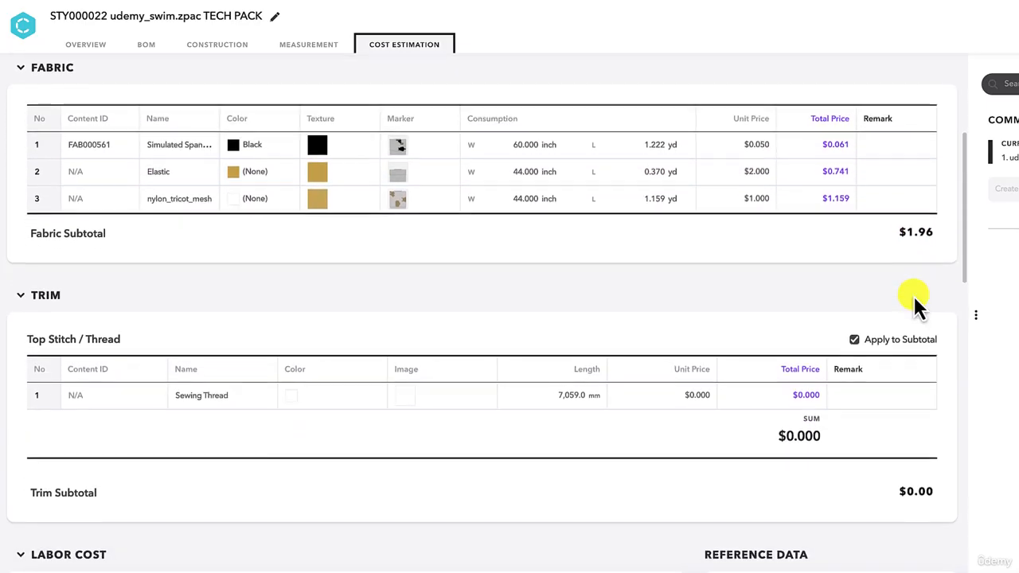
pyautogui.scroll(-5, 913, 295)
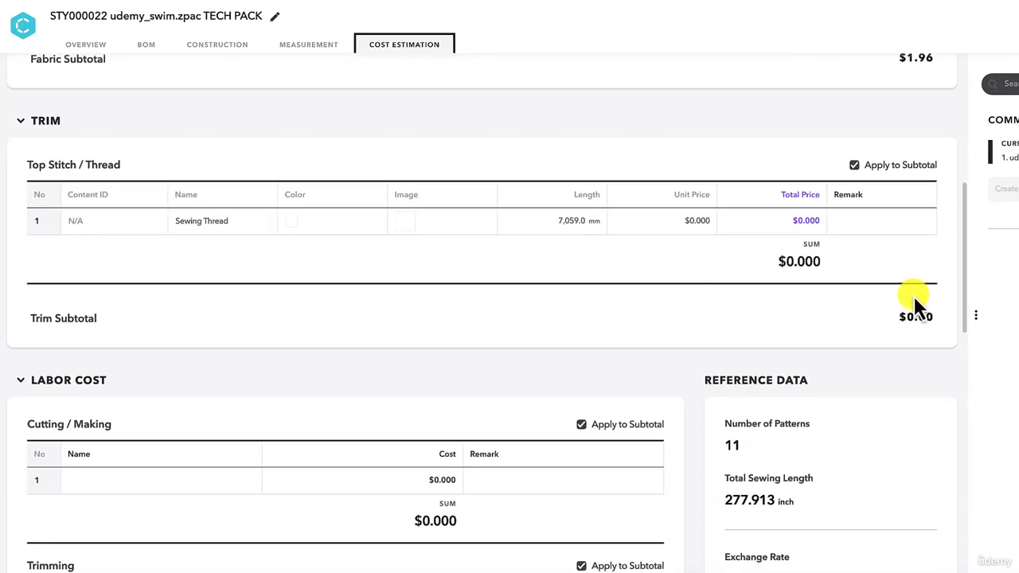
pyautogui.scroll(4, 915, 302)
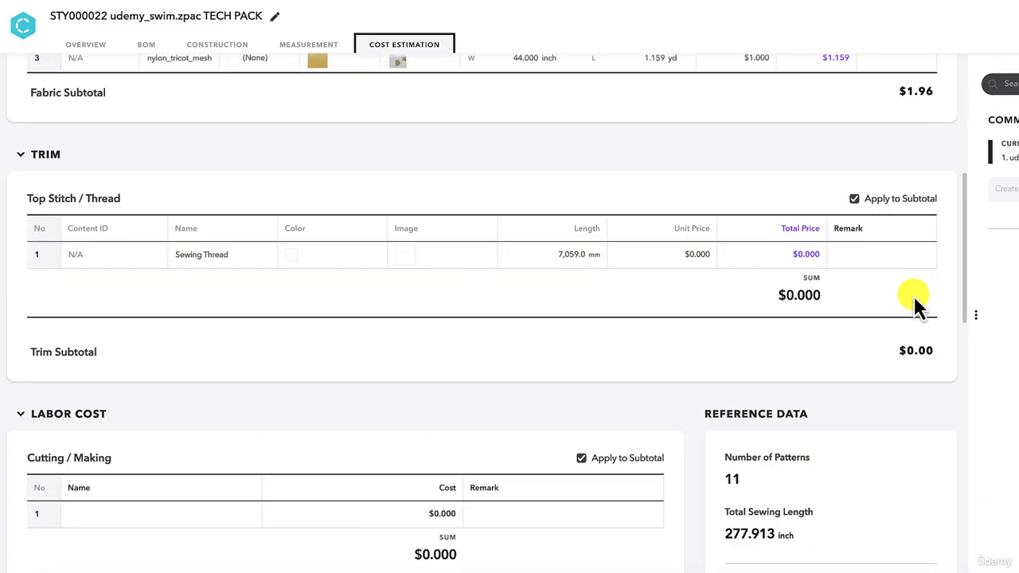
# - Enter labor costs of $5 for Cutting / Making and $1 for Trimming in the cost estimation
pyautogui.scroll(3, 913, 294)
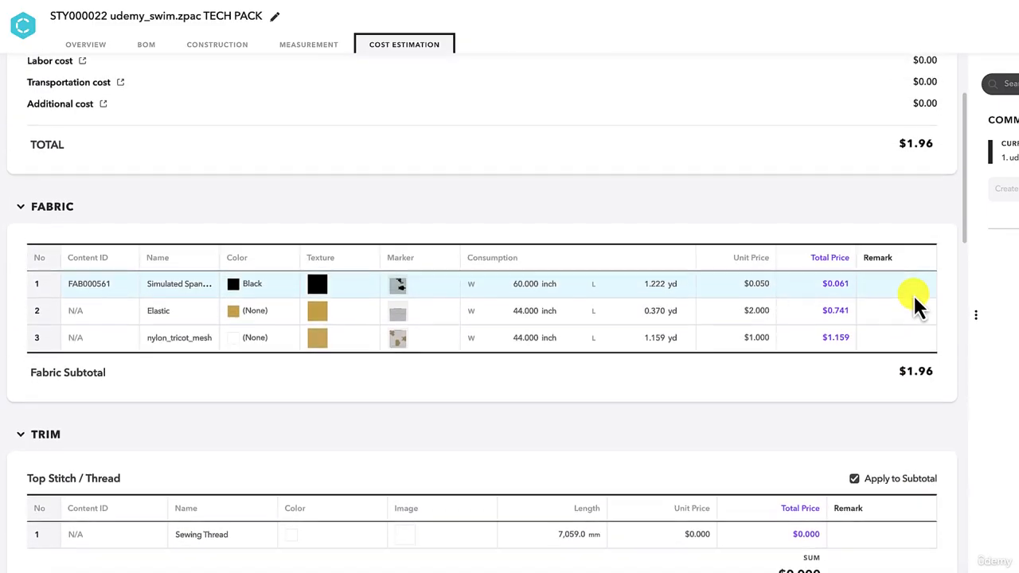
pyautogui.scroll(2, 915, 303)
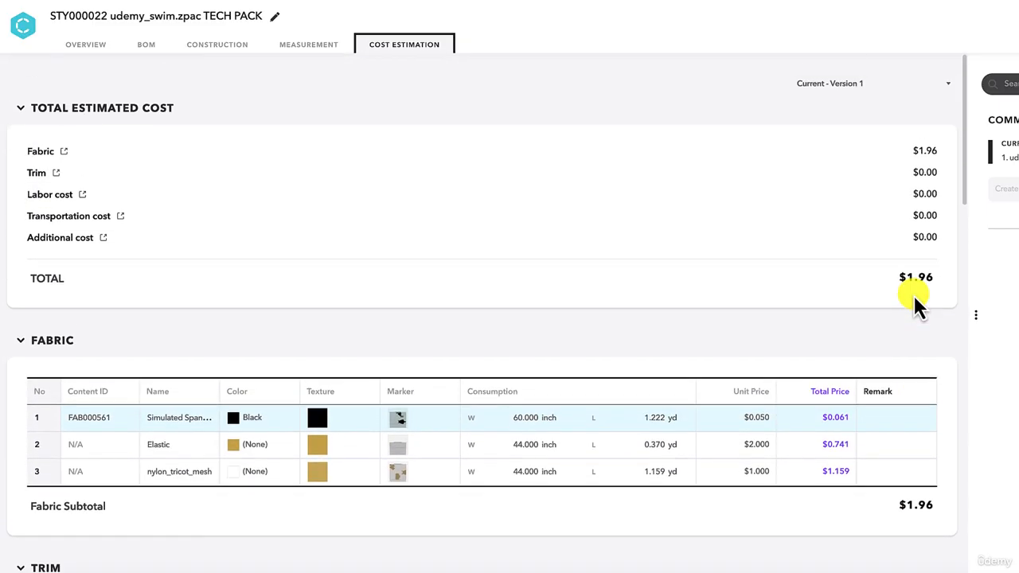
pyautogui.scroll(-5, 913, 294)
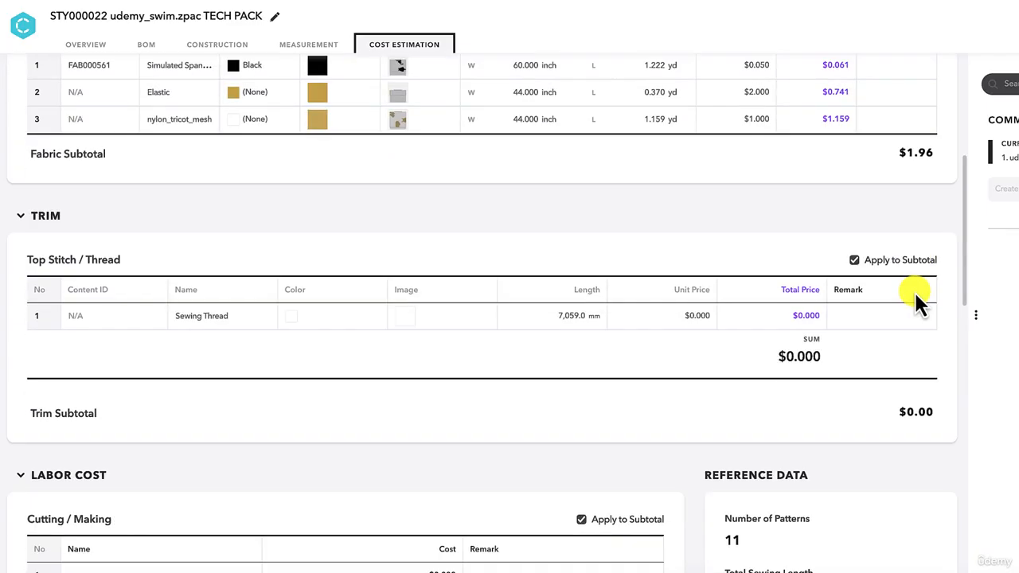
pyautogui.scroll(-4, 916, 291)
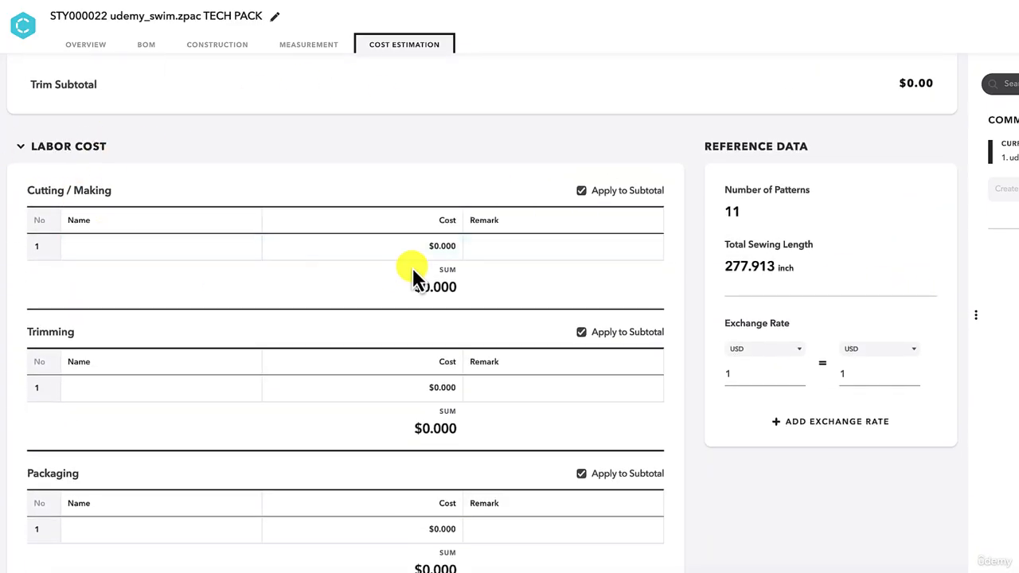
pyautogui.doubleClick(436, 245)
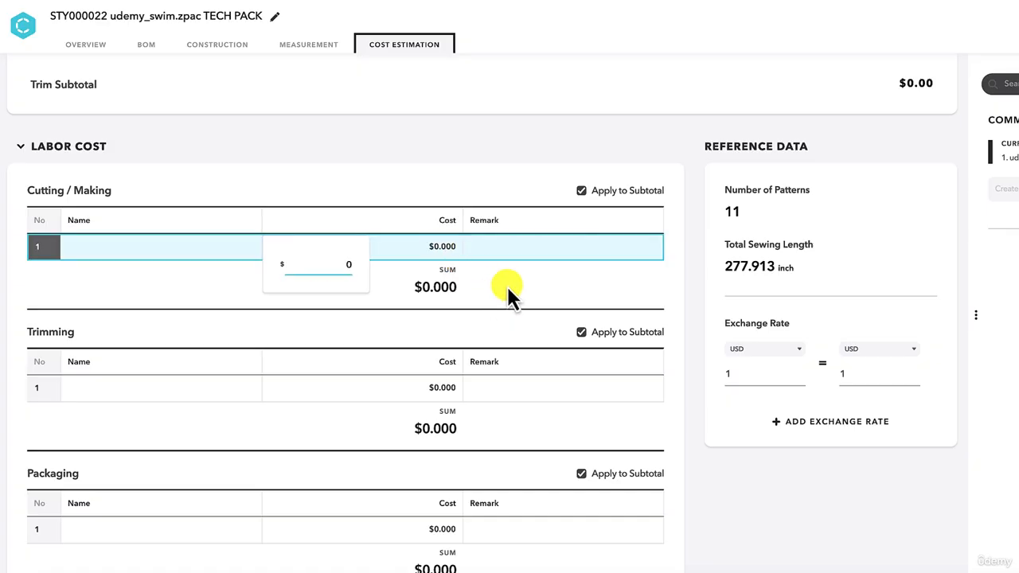
pyautogui.write('5')
pyautogui.doubleClick(442, 390)
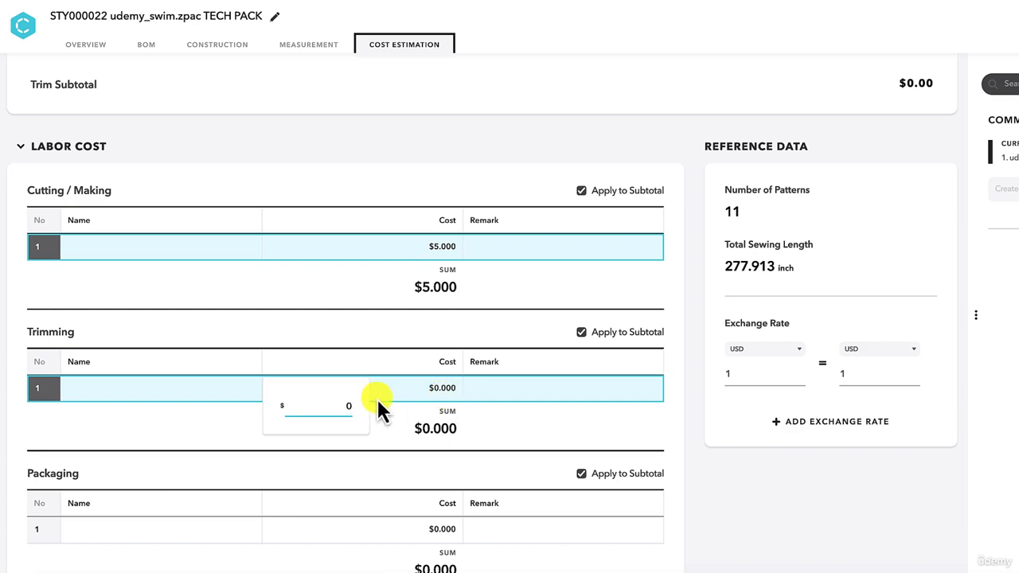
pyautogui.write('1')
pyautogui.press('Return')
# - Enter labor costs of $1 each for Packaging and Handling
pyautogui.scroll(-3, 443, 514)
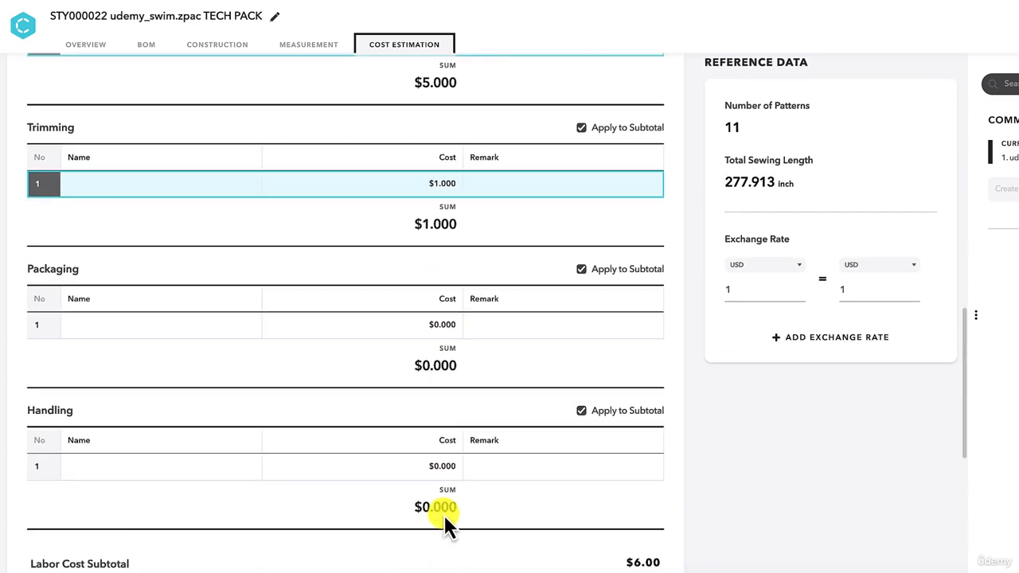
pyautogui.doubleClick(441, 332)
pyautogui.write('1')
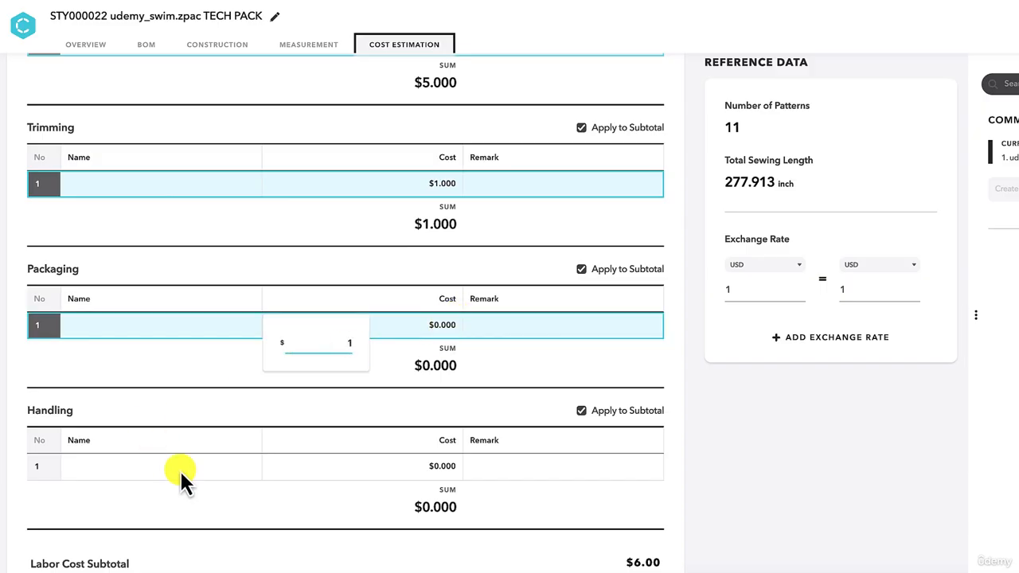
pyautogui.doubleClick(437, 465)
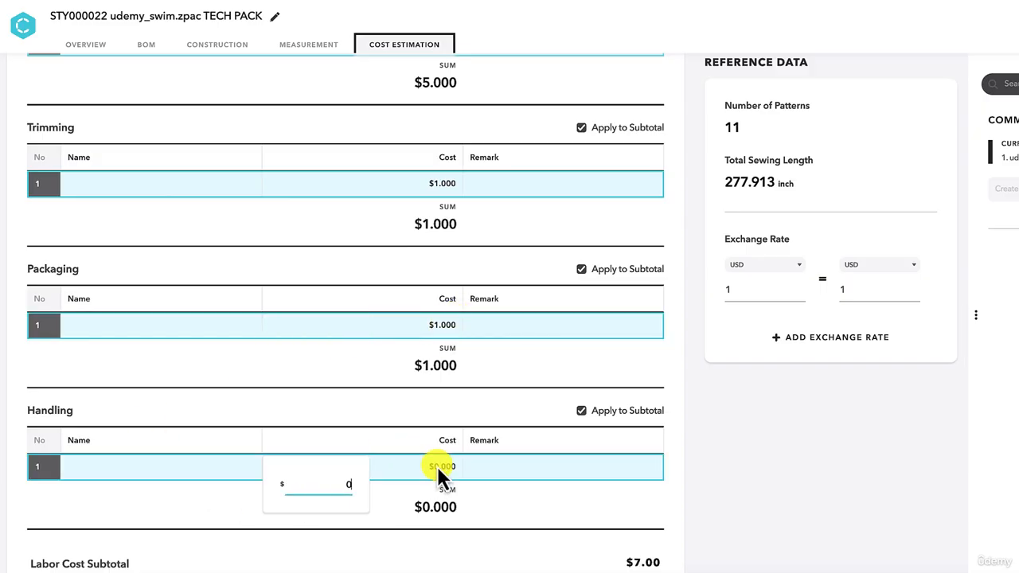
pyautogui.write('1')
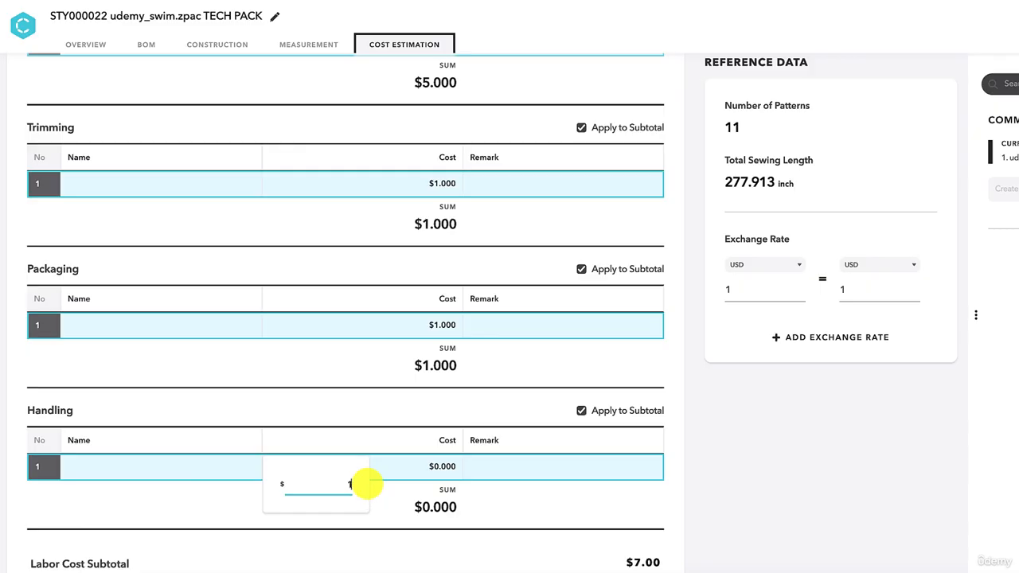
# - Set the transportation cost to $1 and check the additional cost section
pyautogui.scroll(-5, 555, 310)
pyautogui.scroll(3, 554, 311)
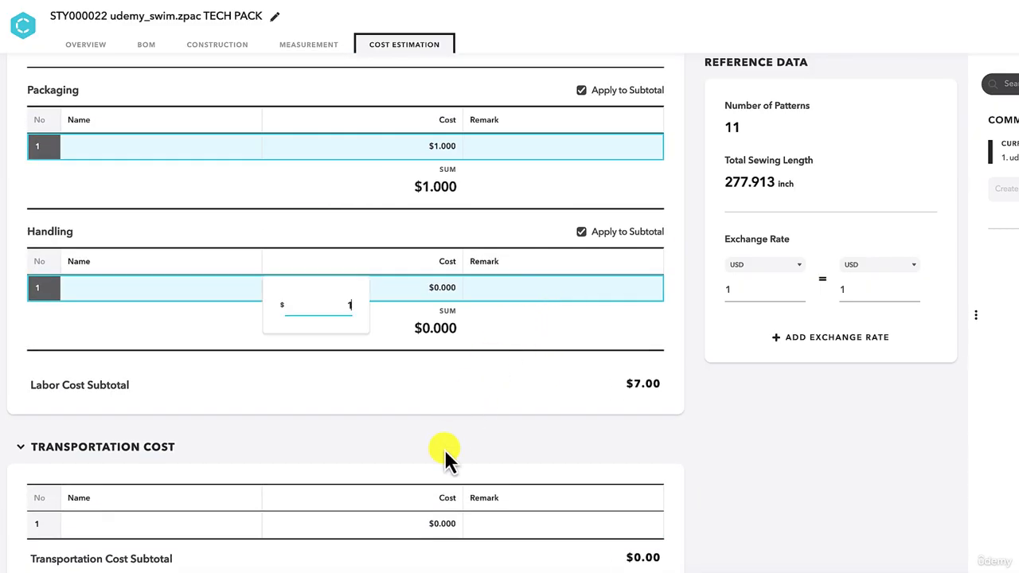
pyautogui.click(447, 519)
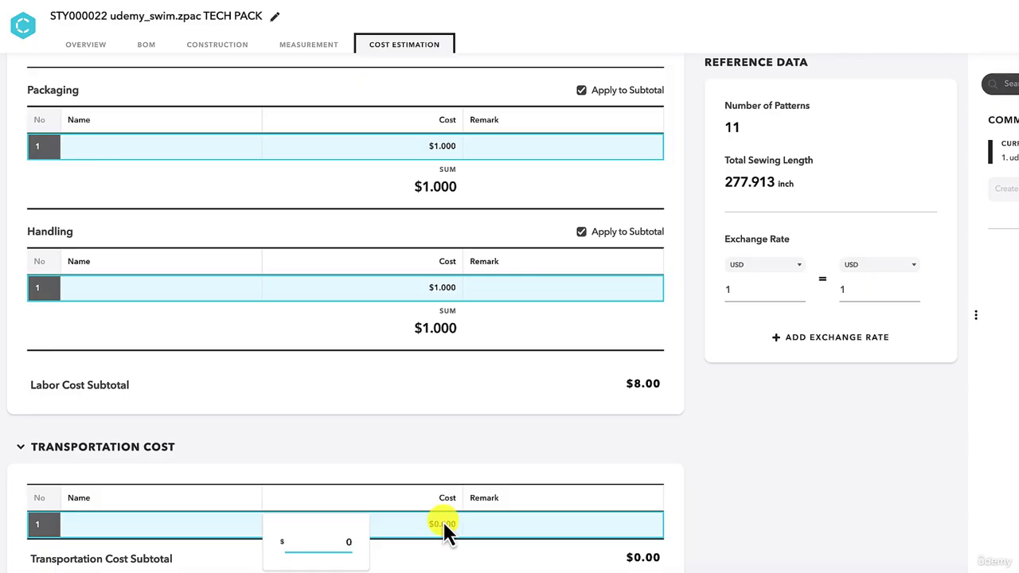
pyautogui.press('BackSpace')
pyautogui.click(545, 416)
pyautogui.scroll(-3, 546, 419)
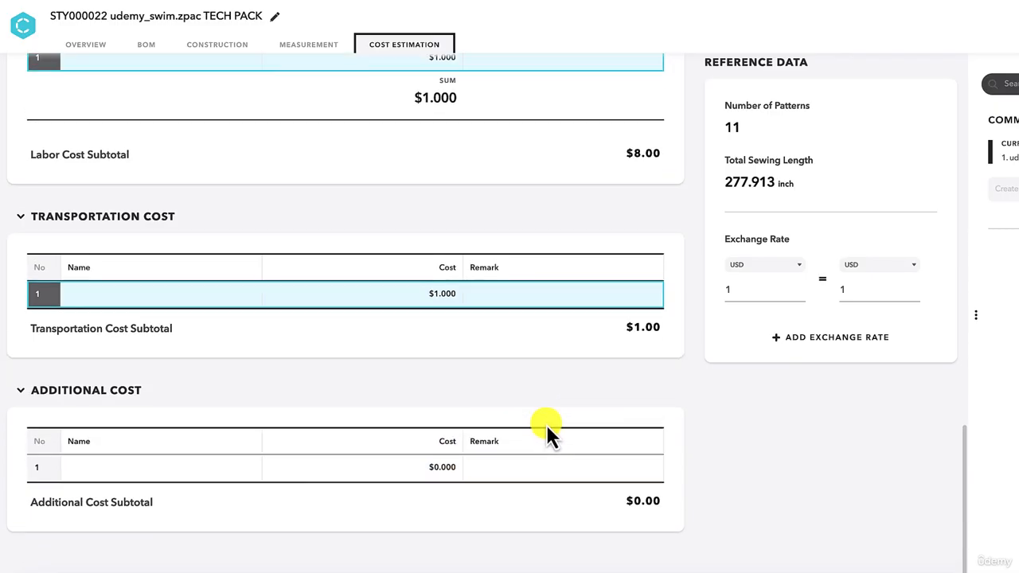
pyautogui.scroll(15, 543, 425)
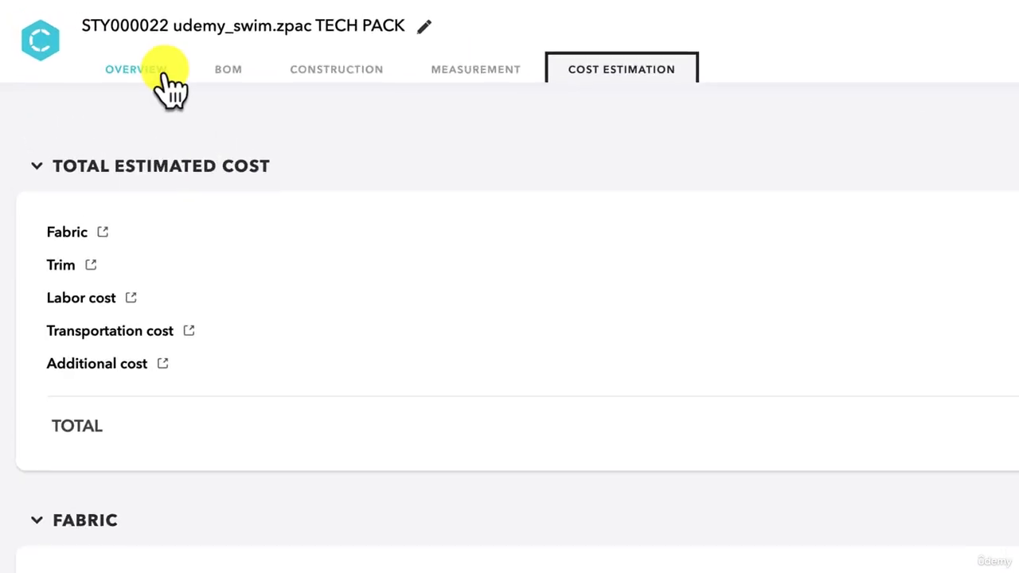
# - Add a "Swim Due Date" event to the schedule in the tech pack's overview, ending Apr 24, 2024, and save it
pyautogui.click(93, 45)
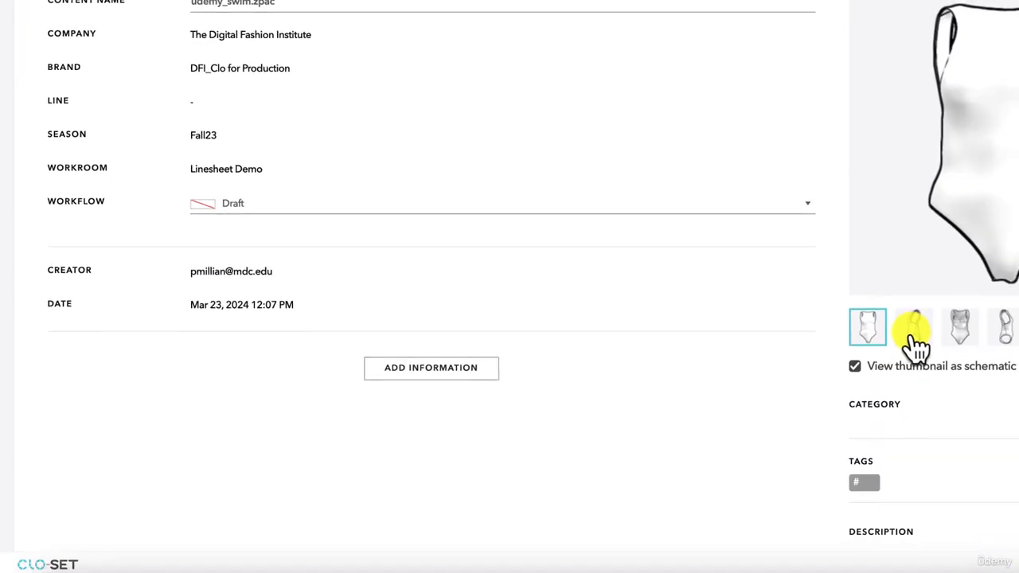
pyautogui.scroll(-5, 916, 342)
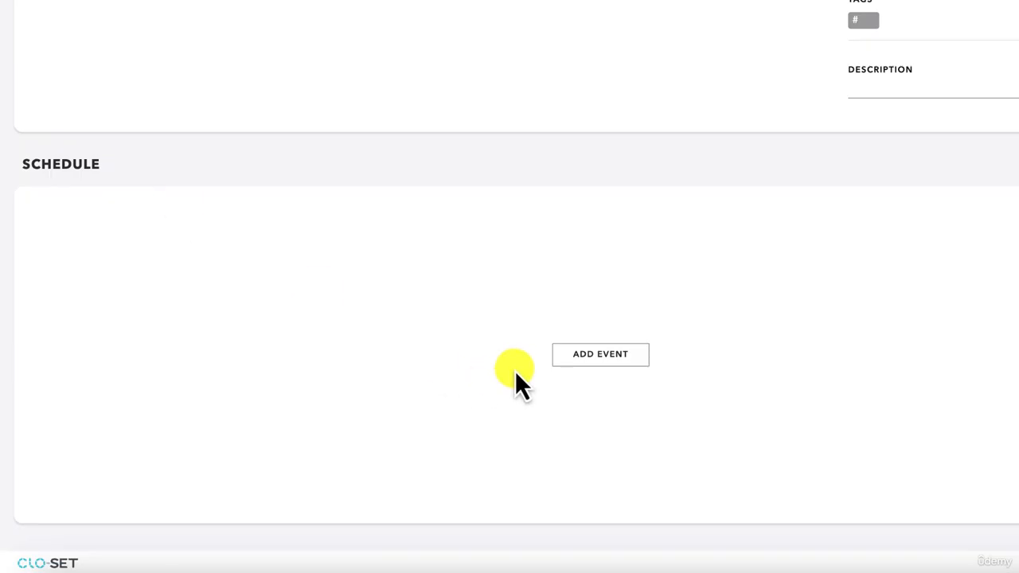
pyautogui.click(619, 360)
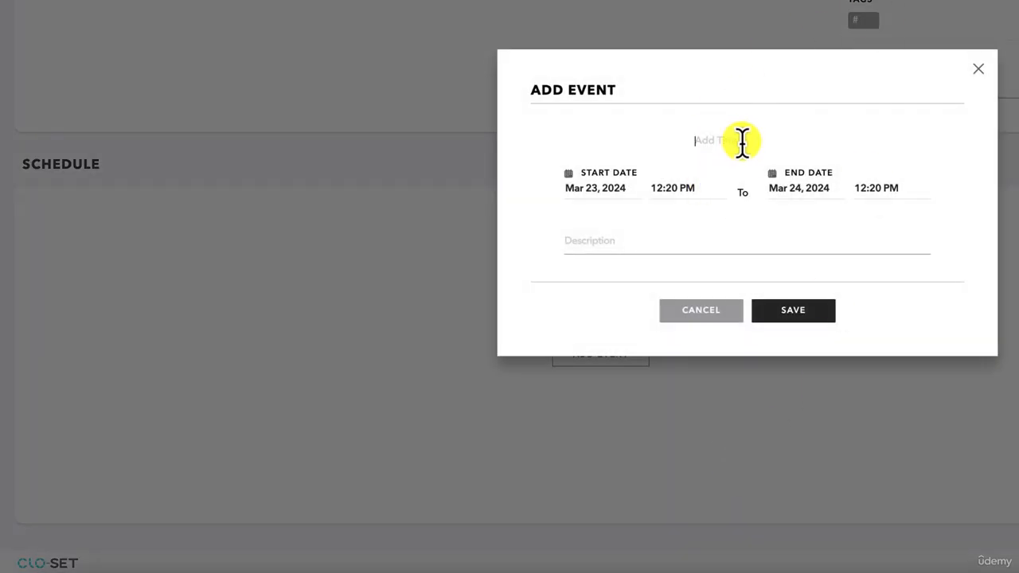
pyautogui.write('Swim Due Date')
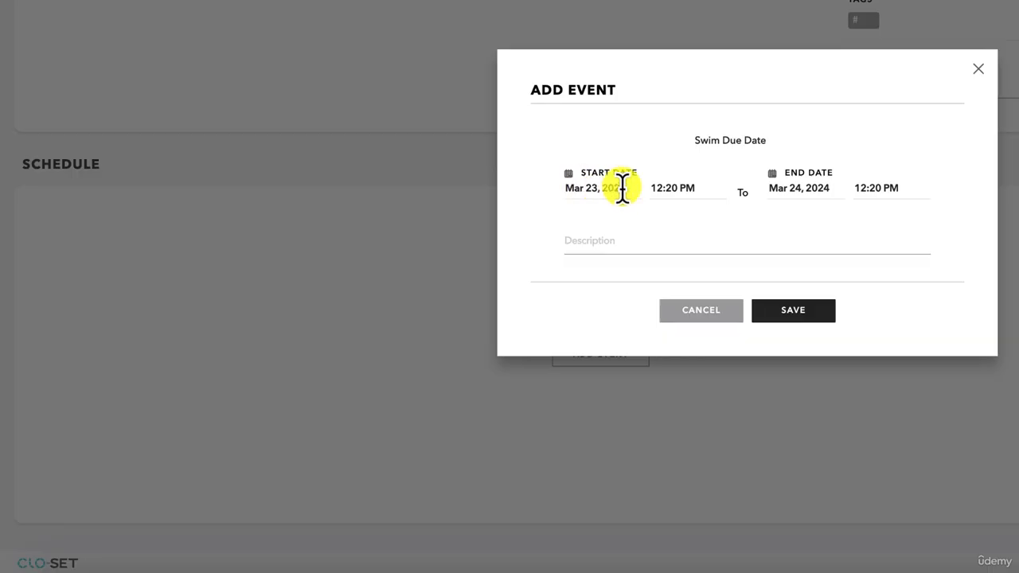
pyautogui.click(737, 195)
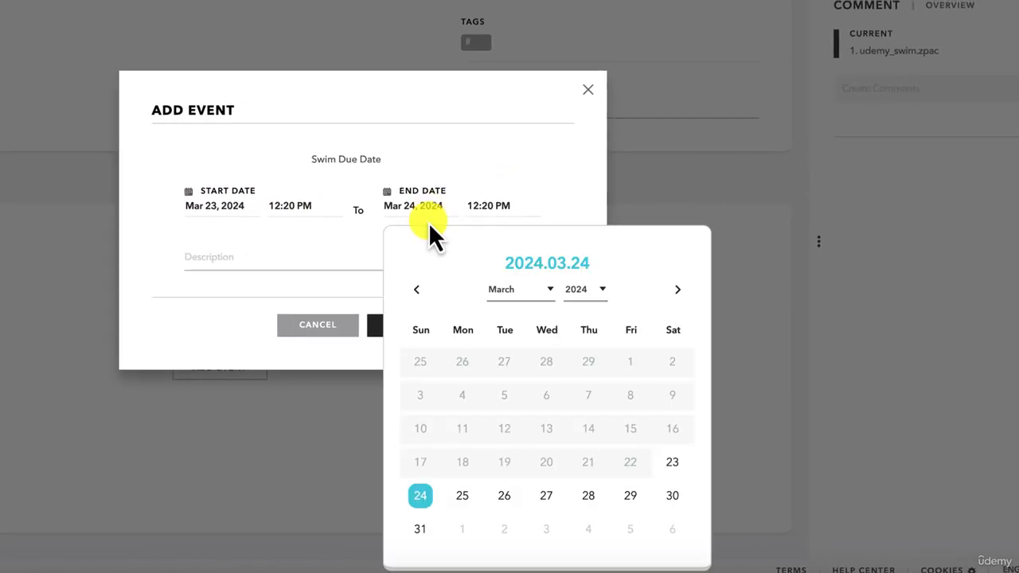
pyautogui.click(676, 292)
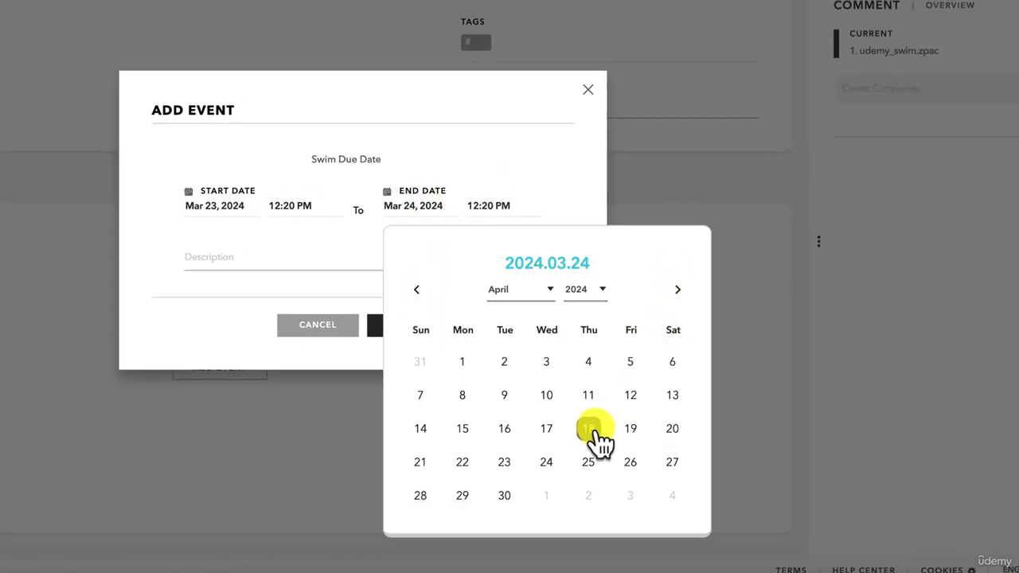
pyautogui.click(561, 460)
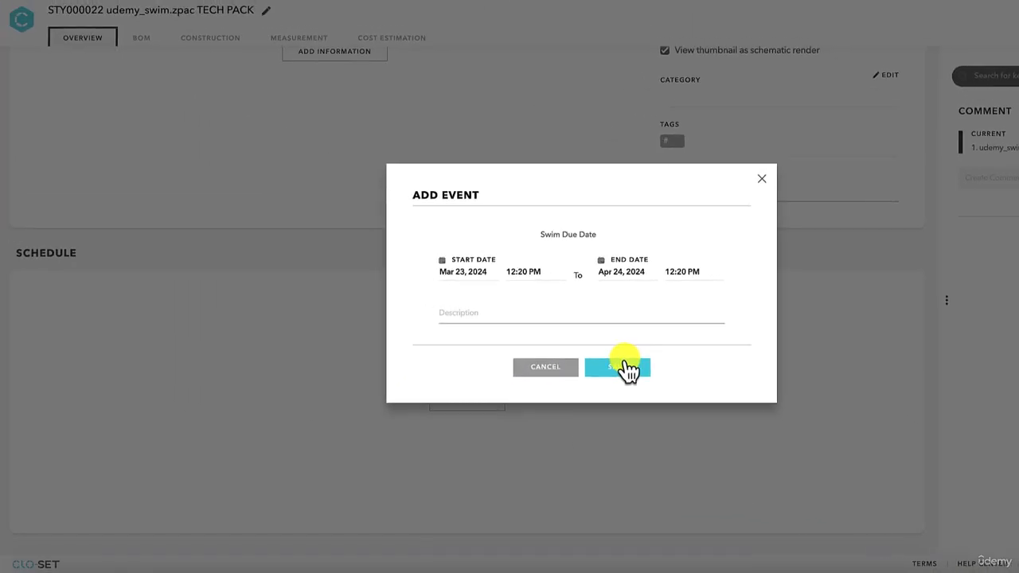
pyautogui.click(395, 326)
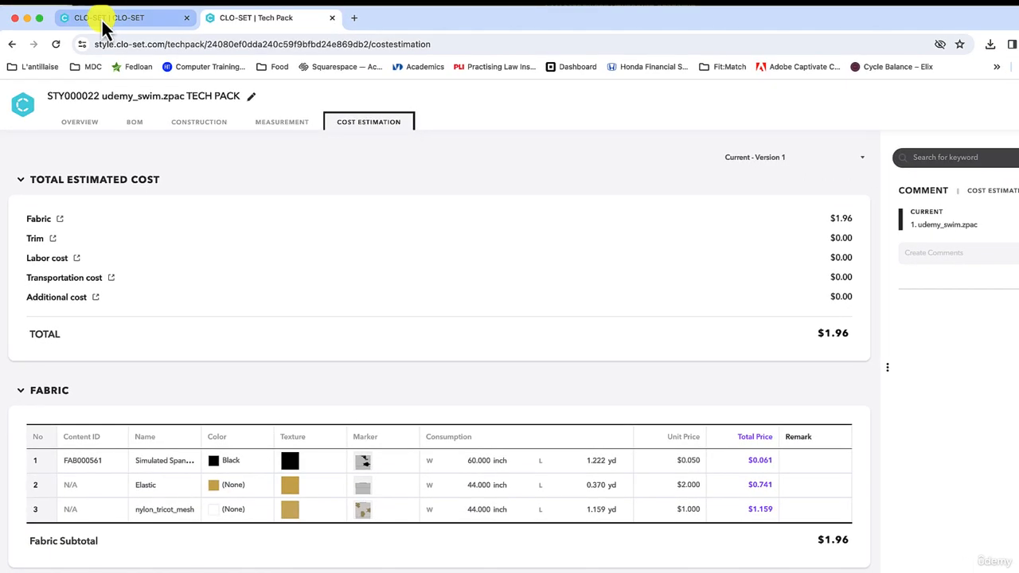
# - Return to the swimsuit's content page and download the tech pack of the udemy_swim.zpac version
pyautogui.click(118, 26)
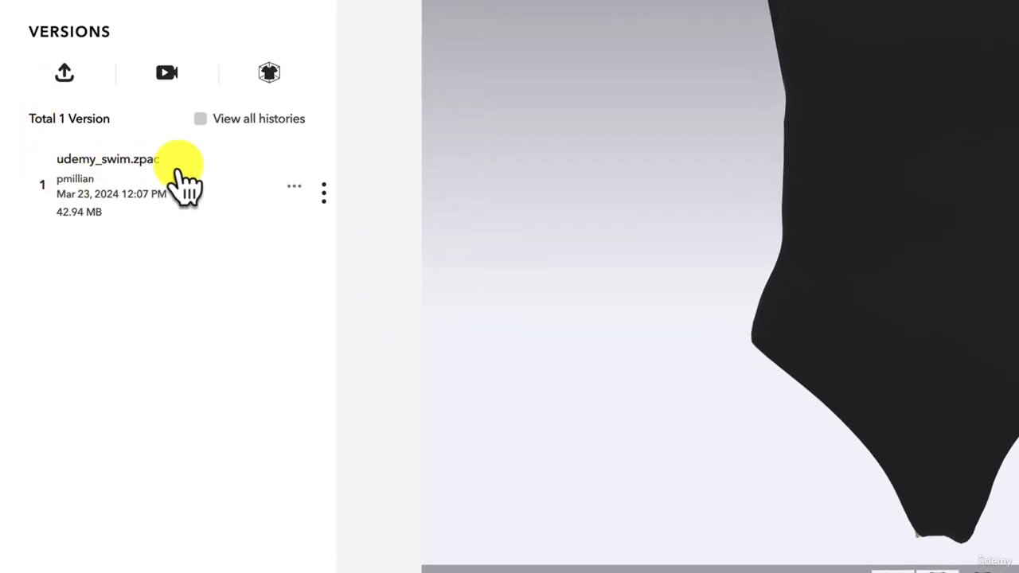
pyautogui.click(295, 187)
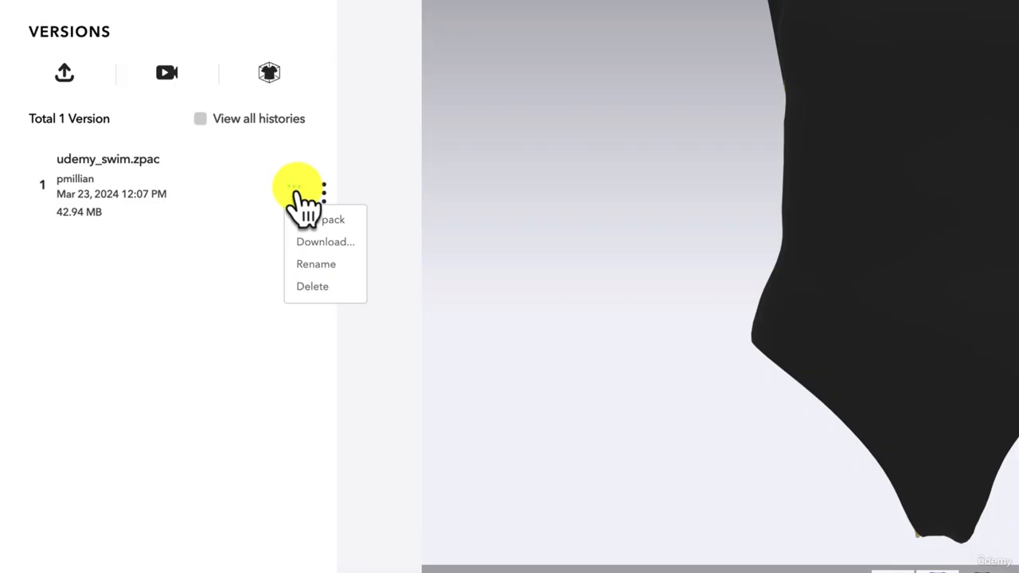
pyautogui.click(296, 191)
pyautogui.click(295, 191)
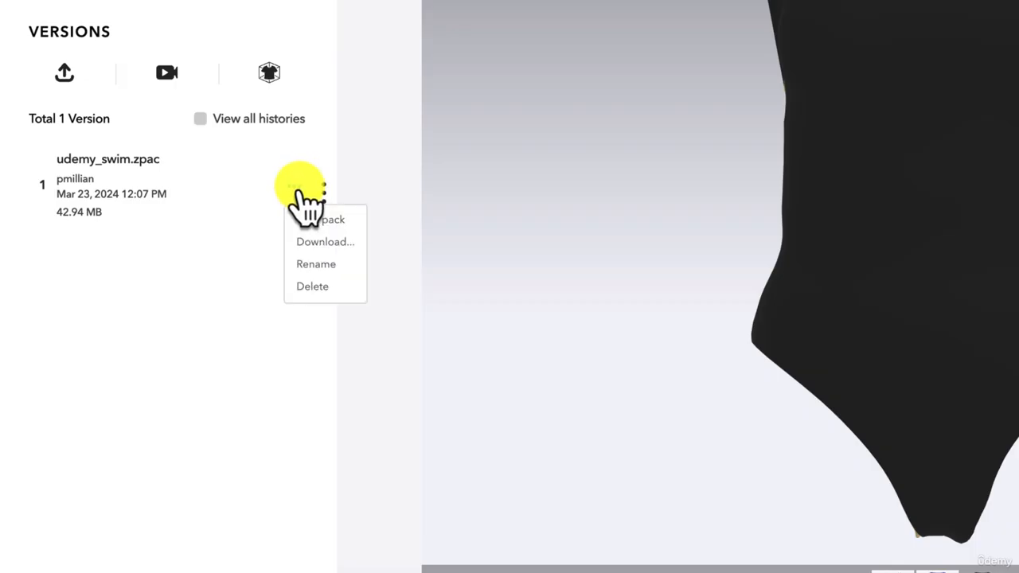
pyautogui.click(303, 219)
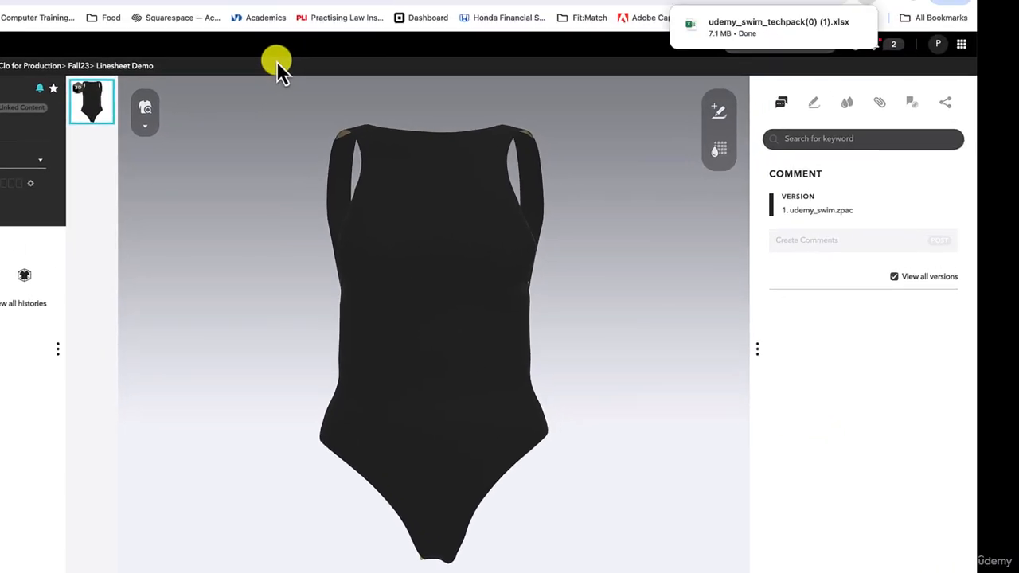
# - Open the downloaded tech pack spreadsheet in Excel and review the style, season, brand and status details on the Overview sheet
pyautogui.moveTo(847, 48)
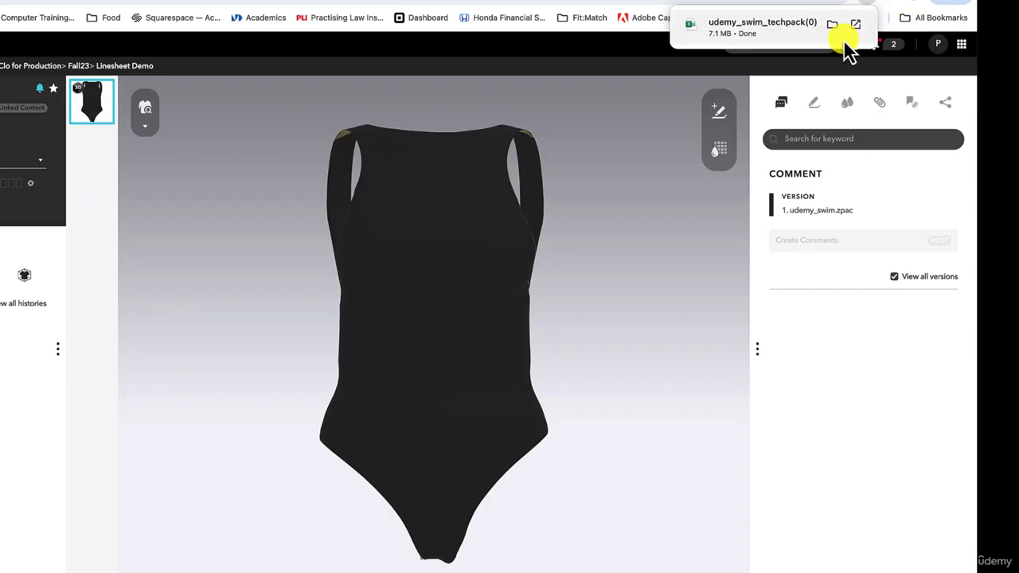
pyautogui.click(794, 24)
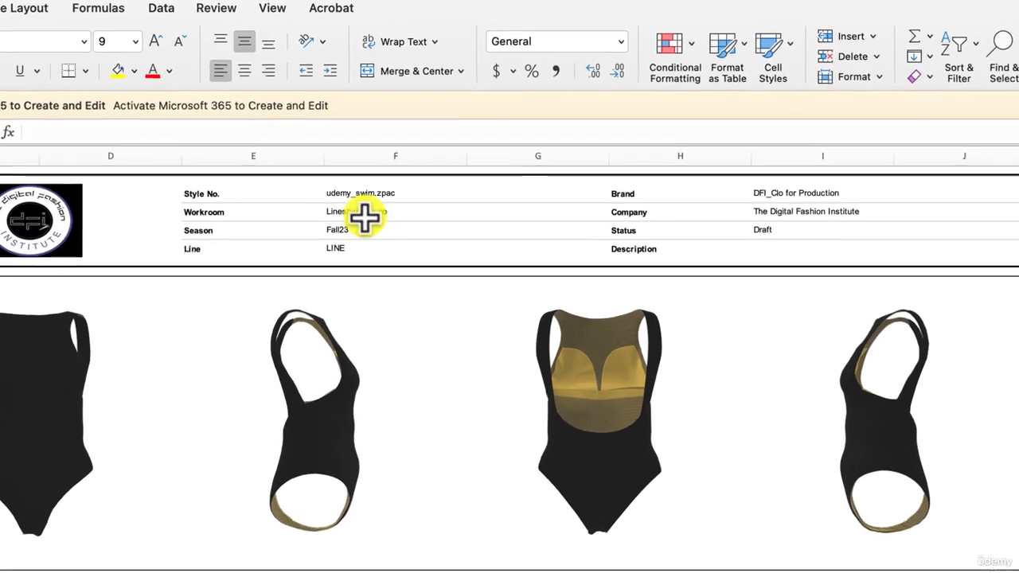
pyautogui.click(416, 183)
pyautogui.click(416, 216)
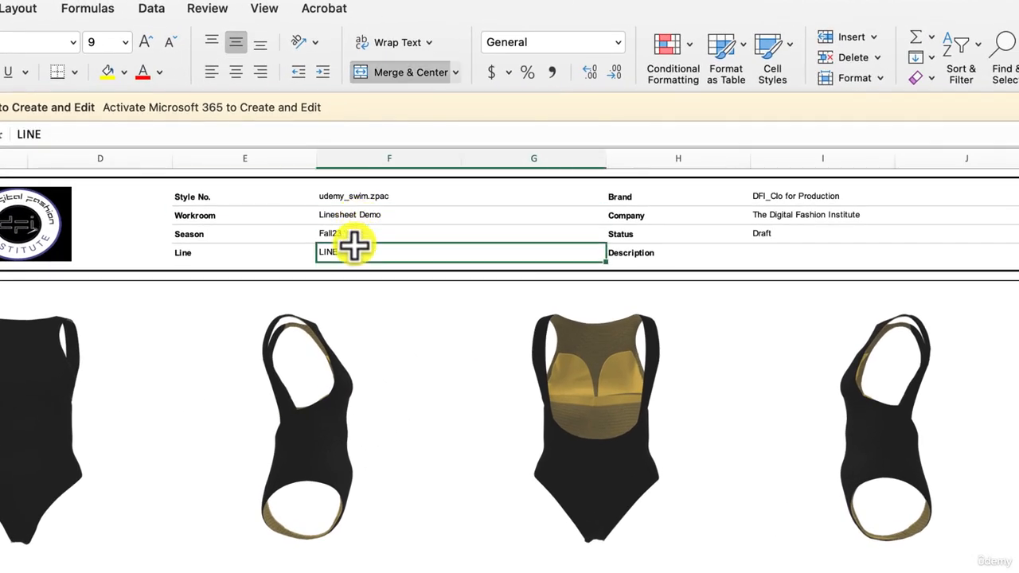
pyautogui.click(865, 197)
pyautogui.click(867, 232)
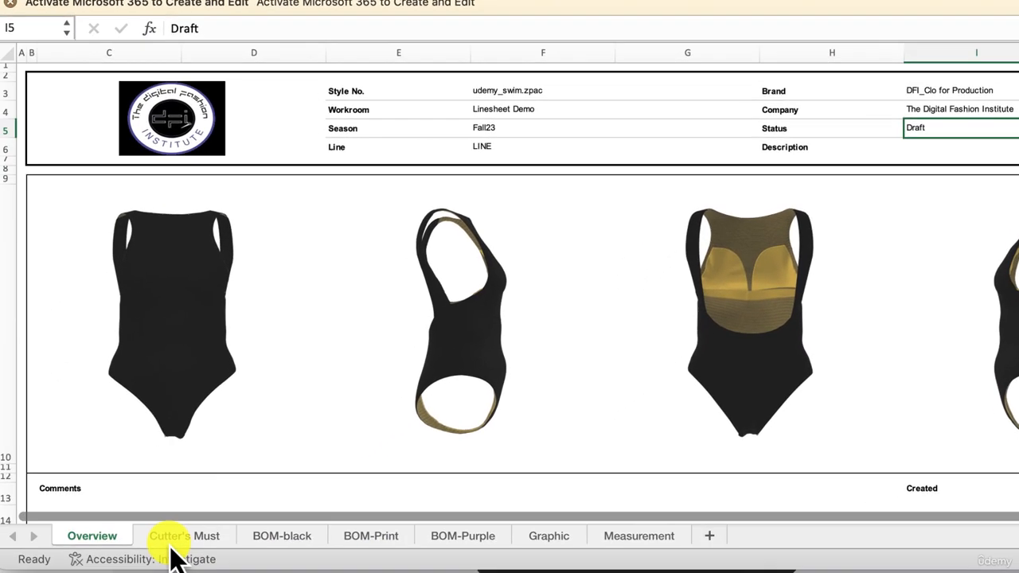
# - Review the Cutter's Must sheet and the BOM-black sheet's fabric layouts, consumption and prices
pyautogui.click(181, 536)
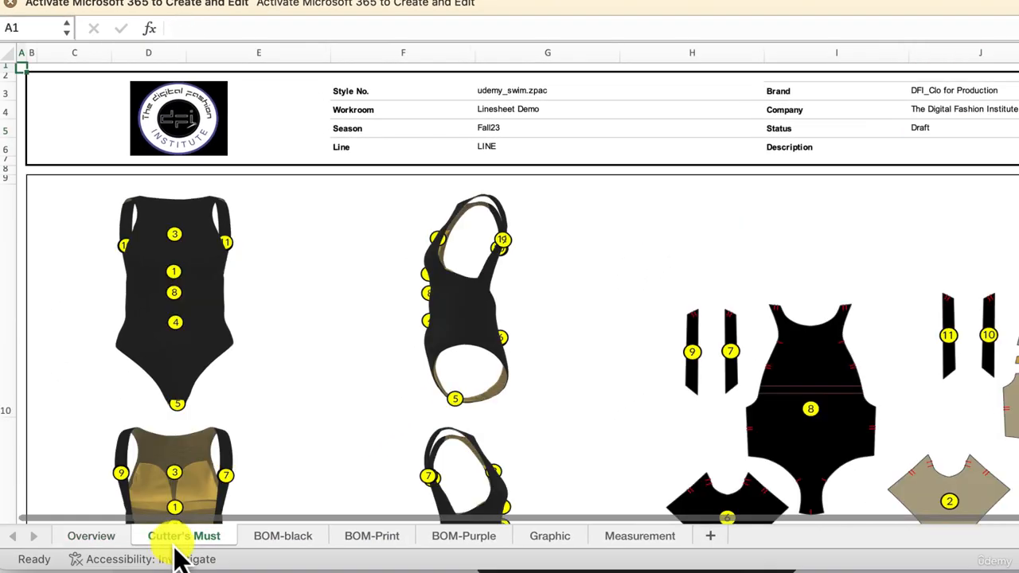
pyautogui.click(544, 109)
pyautogui.click(285, 536)
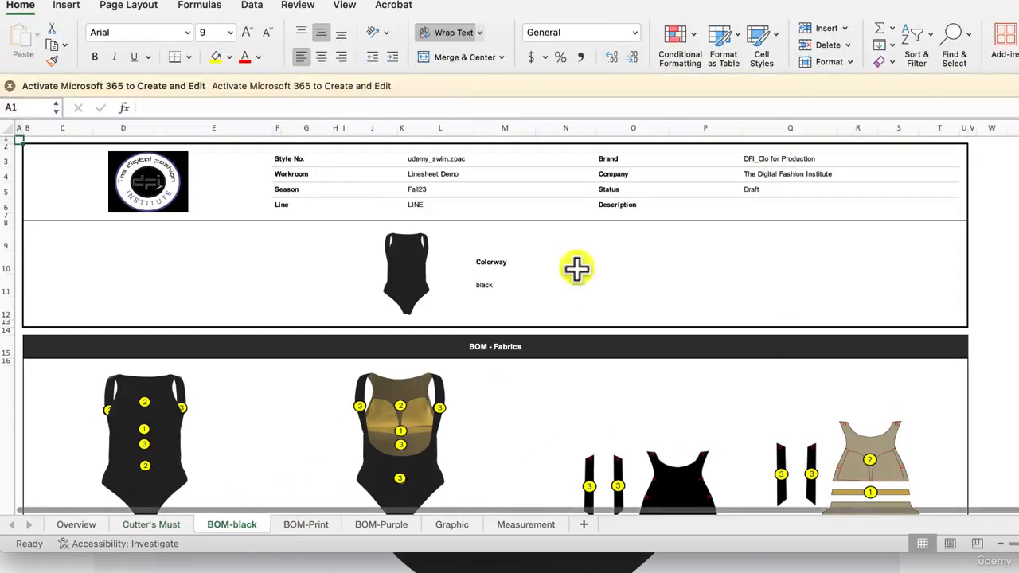
pyautogui.scroll(-5, 575, 325)
pyautogui.scroll(-10, 574, 332)
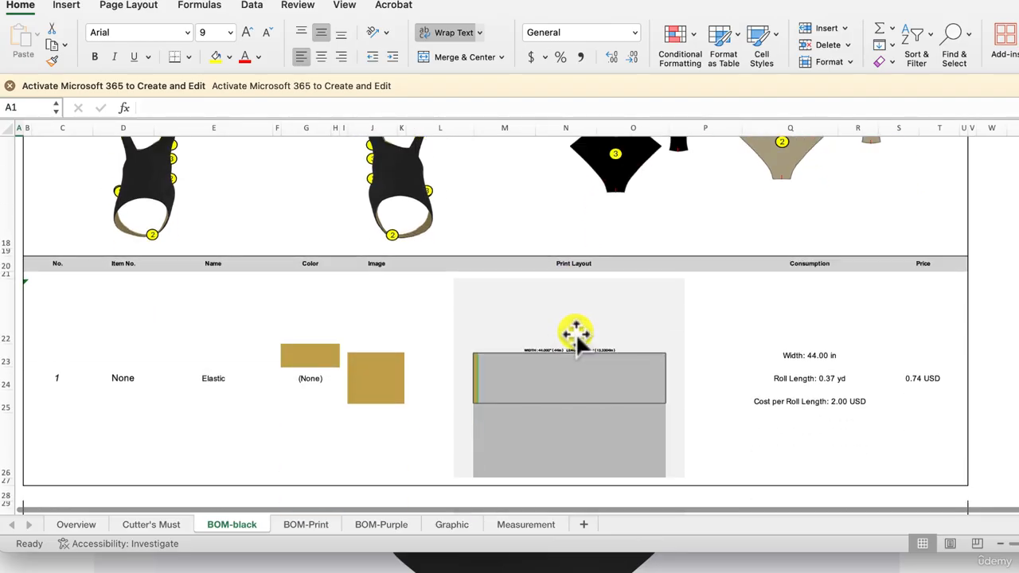
pyautogui.scroll(-10, 574, 338)
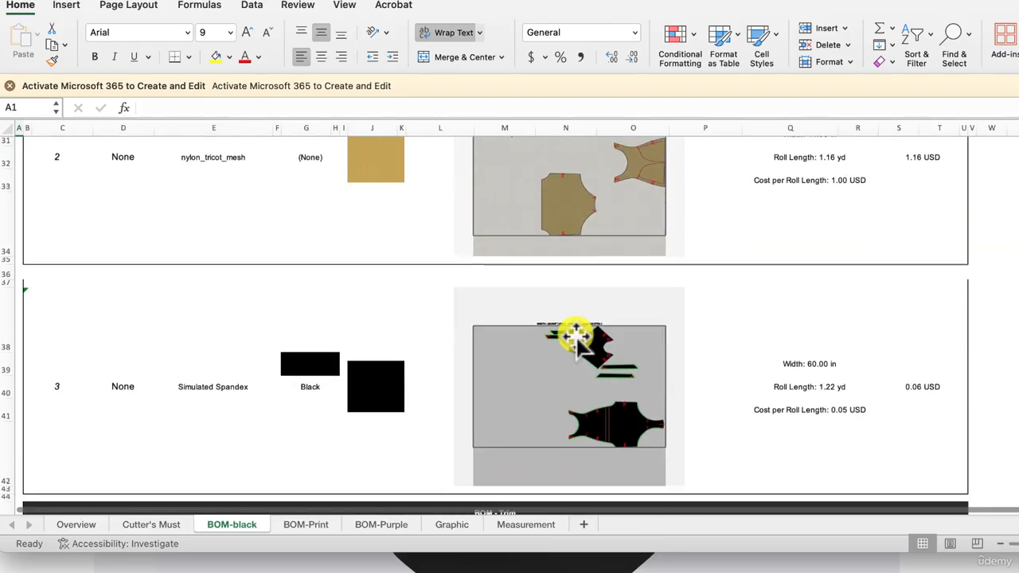
pyautogui.scroll(20, 575, 338)
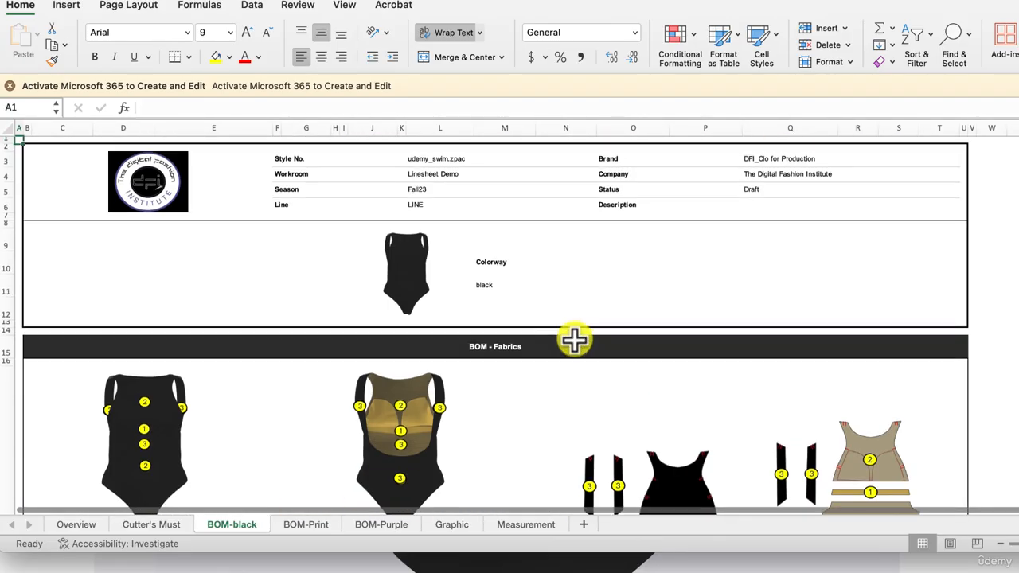
# - Review the BOM-Print and BOM-Purple sheets' fabric layouts, roll lengths, costs and trim sections
pyautogui.click(307, 525)
pyautogui.scroll(-20, 428, 442)
pyautogui.scroll(20, 428, 446)
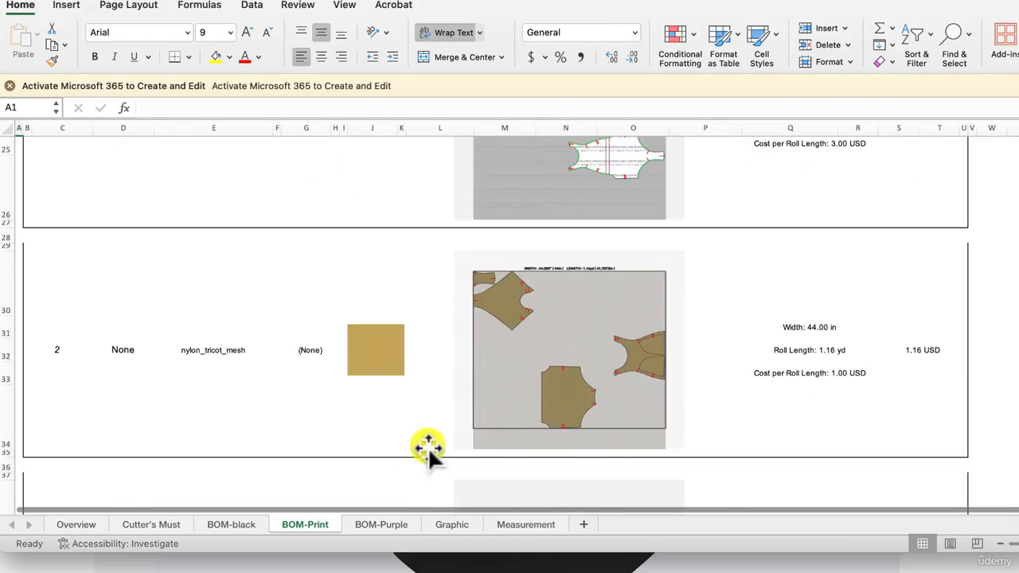
pyautogui.click(382, 524)
pyautogui.scroll(-6, 495, 415)
pyautogui.scroll(-6, 495, 415)
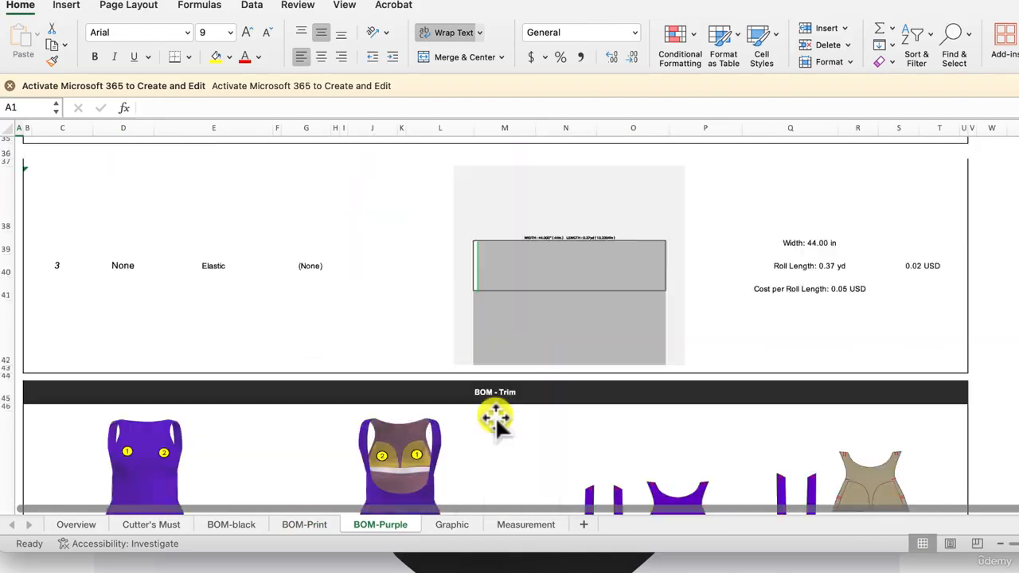
pyautogui.scroll(15, 494, 416)
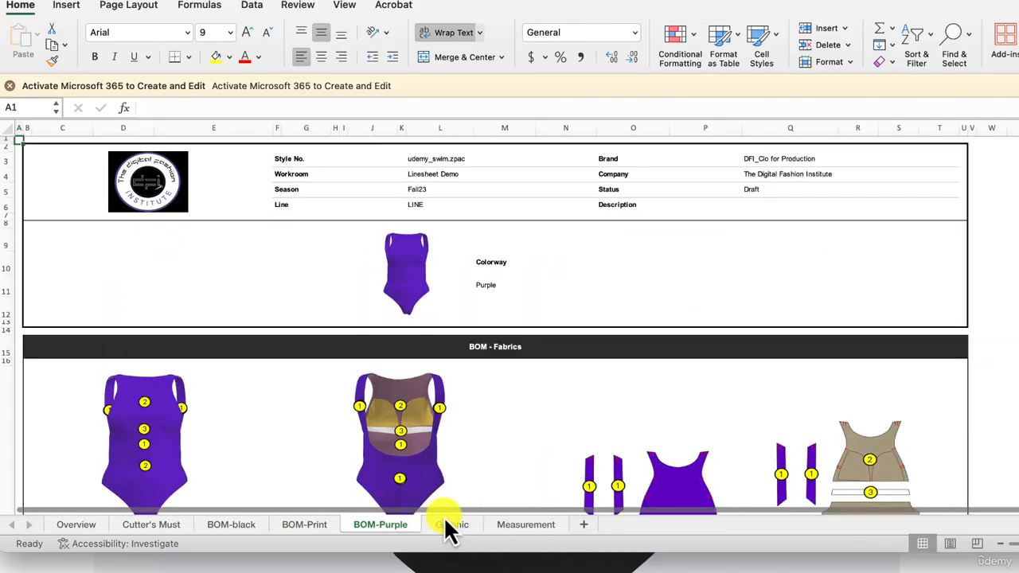
# - Review all points of measure on the Measurement sheet with their 3D and 2D values per size, and return to the Overview sheet
pyautogui.click(536, 529)
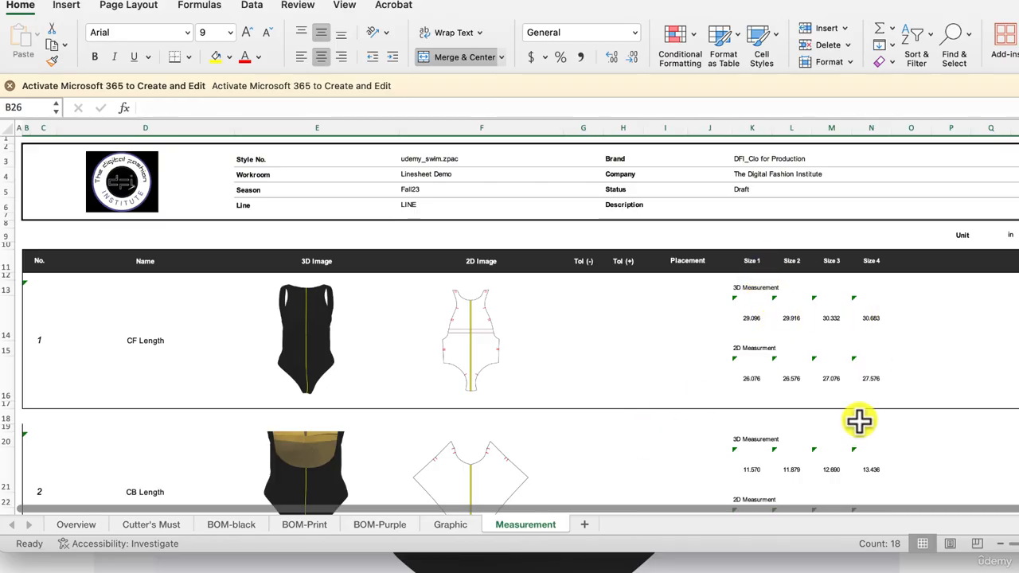
pyautogui.scroll(-10, 860, 422)
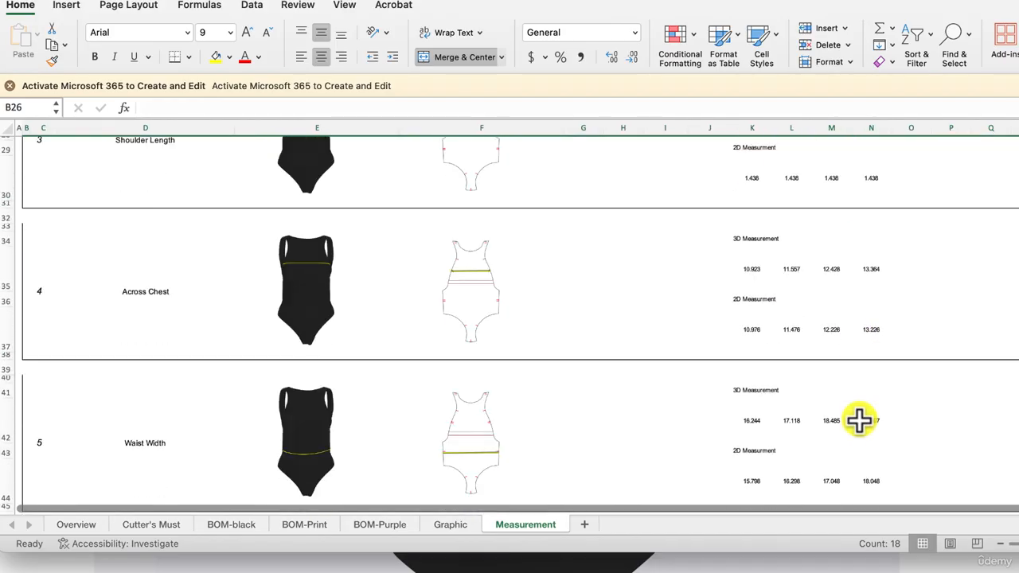
pyautogui.scroll(-10, 860, 422)
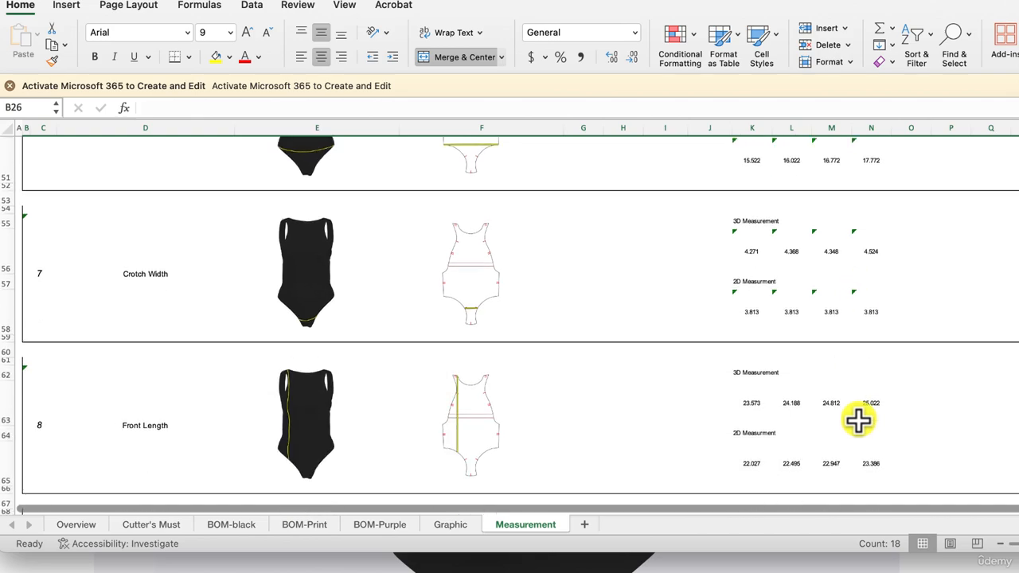
pyautogui.scroll(-10, 860, 421)
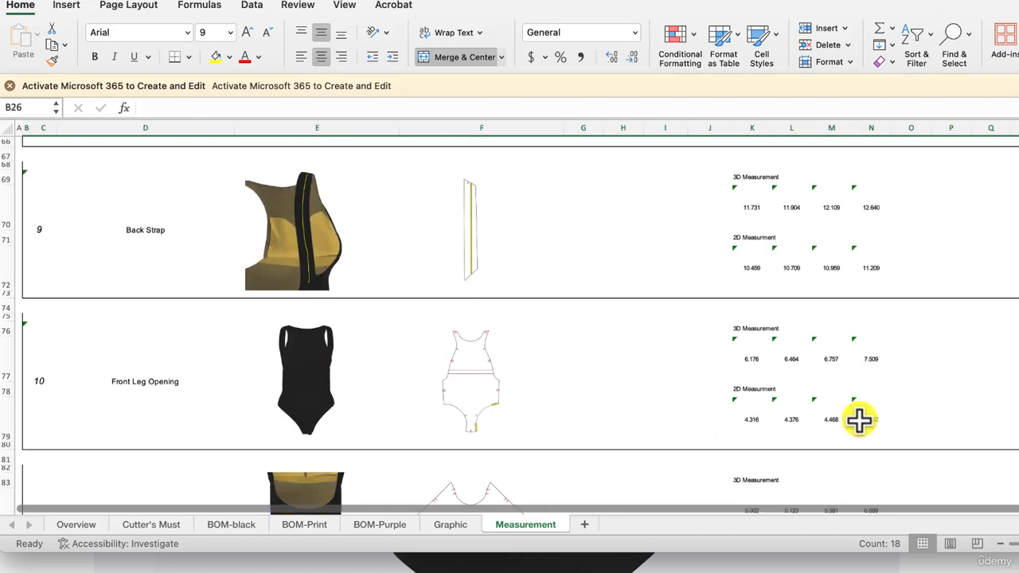
pyautogui.scroll(-10, 860, 422)
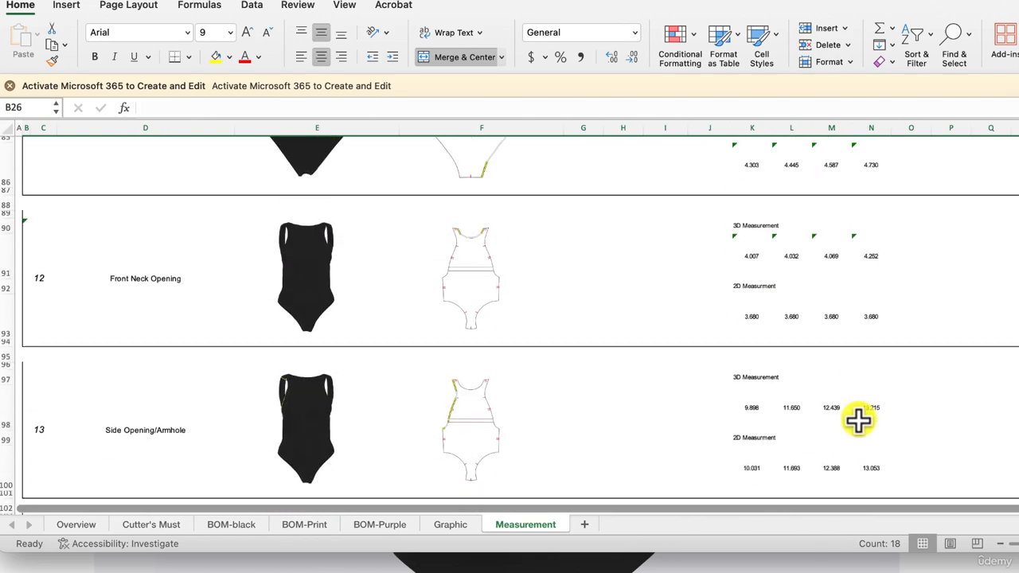
pyautogui.scroll(-10, 860, 422)
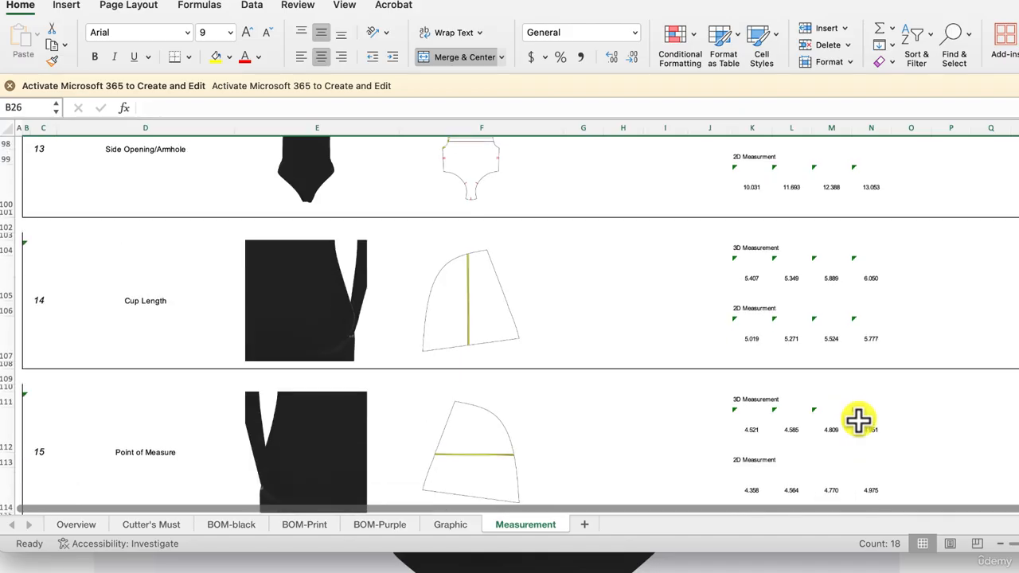
pyautogui.scroll(-8, 860, 422)
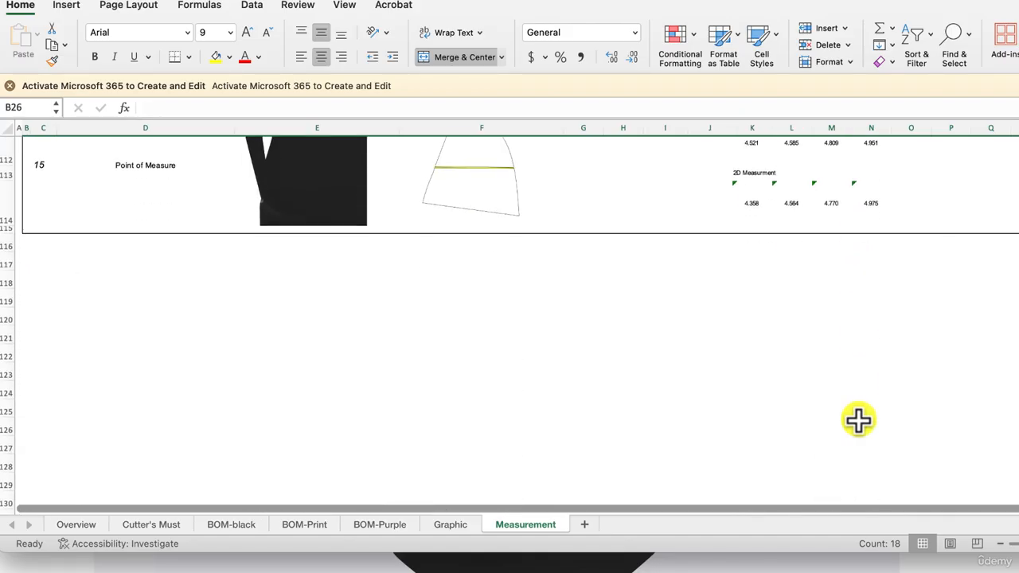
pyautogui.scroll(20, 858, 421)
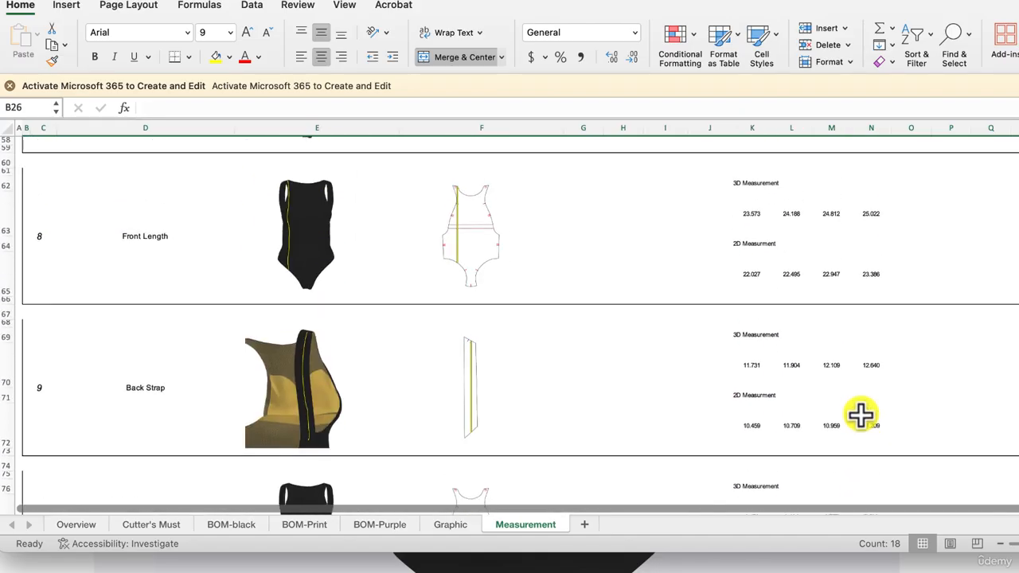
pyautogui.scroll(20, 860, 414)
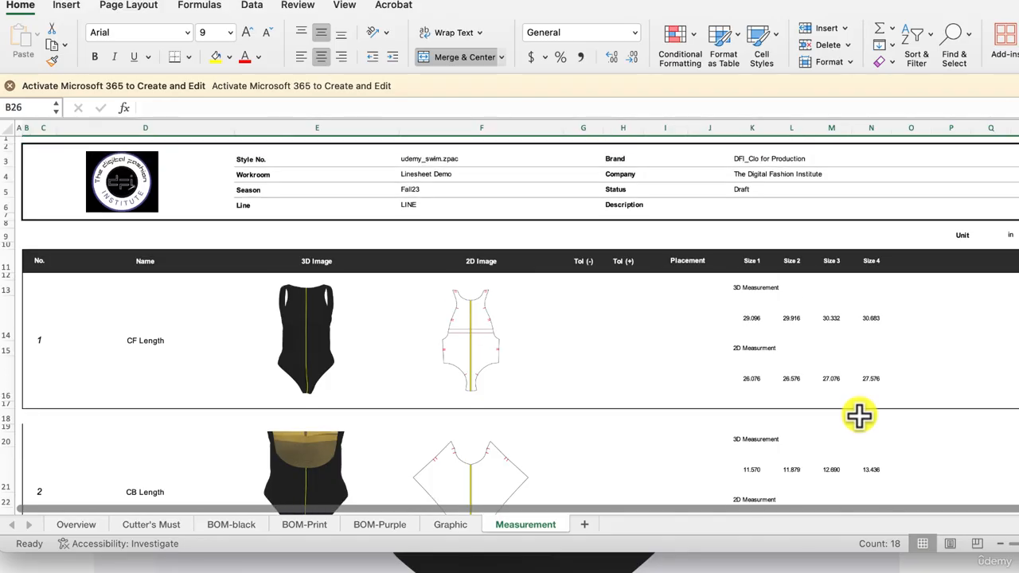
pyautogui.click(75, 526)
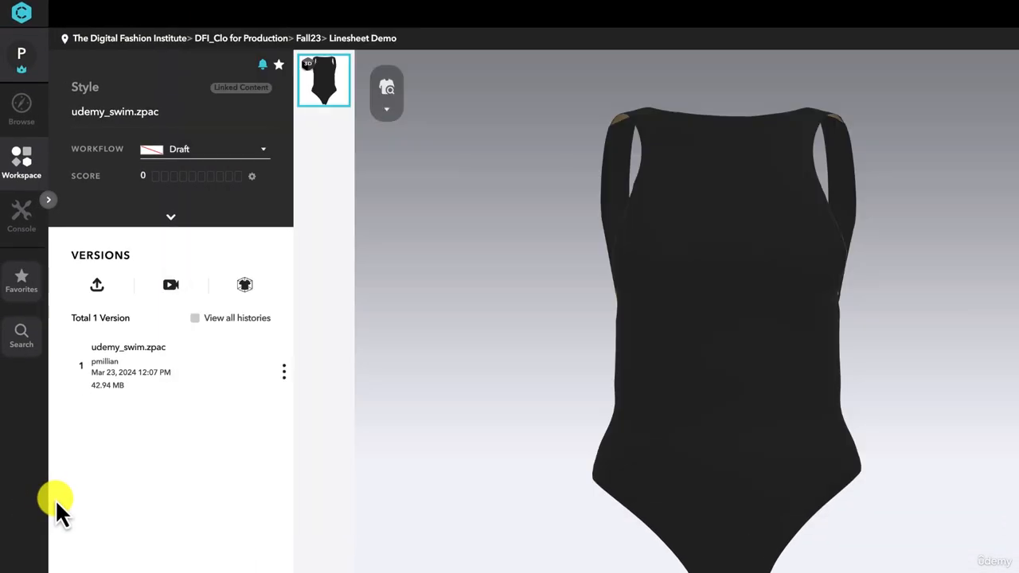
pyautogui.click(272, 368)
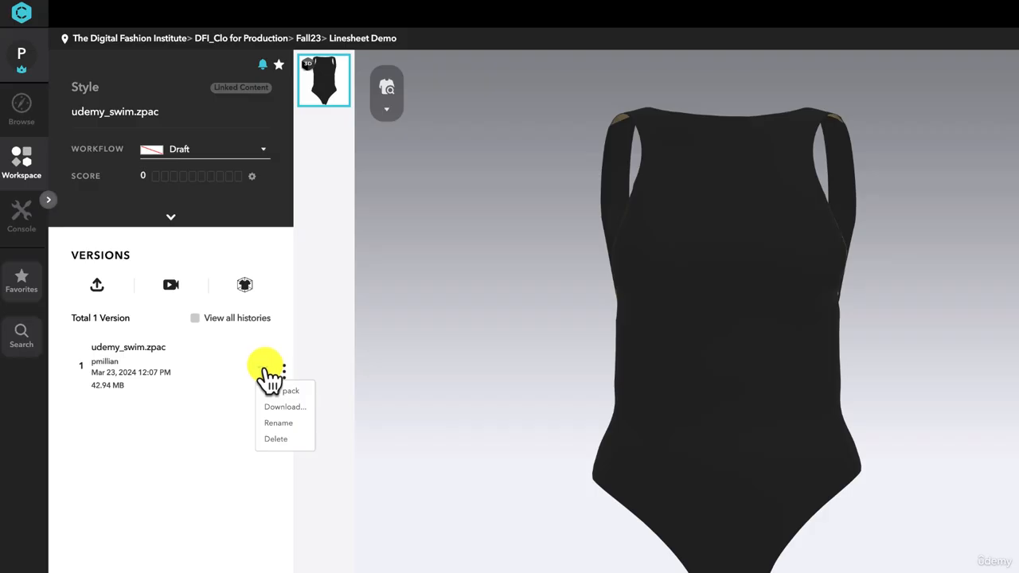
pyautogui.click(512, 470)
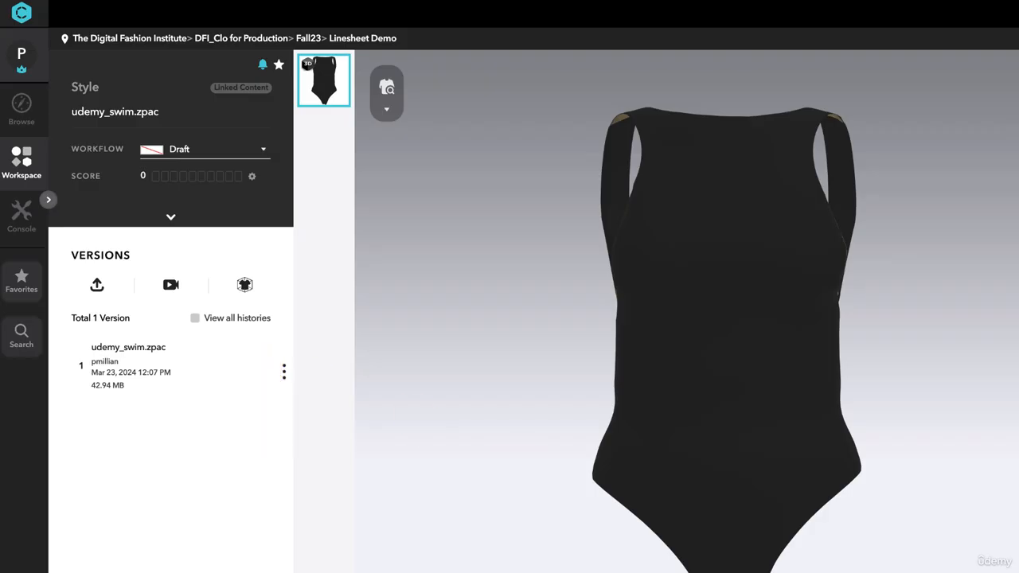